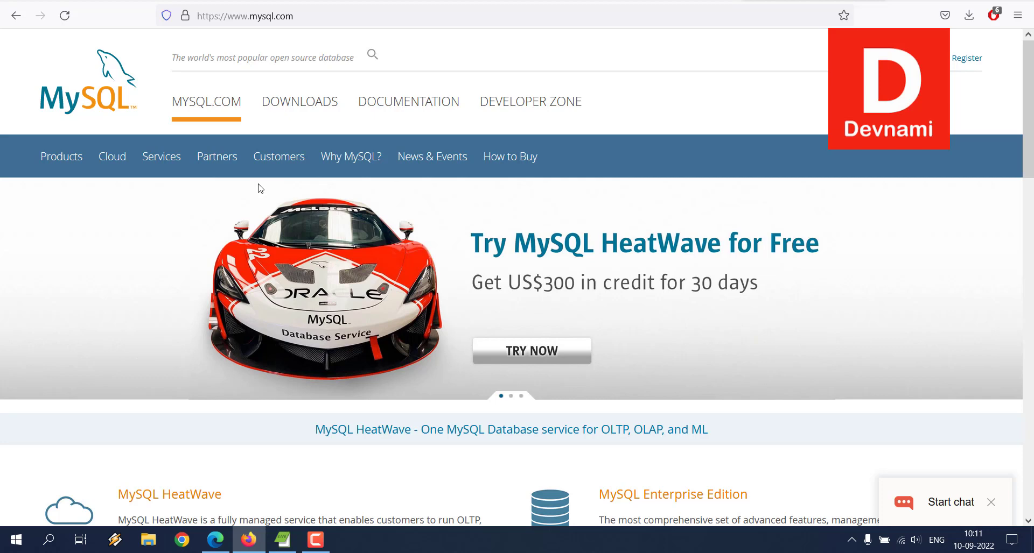
Go from mysql.com Downloads to the MySQL Community (GPL) Downloads page.
click(300, 102)
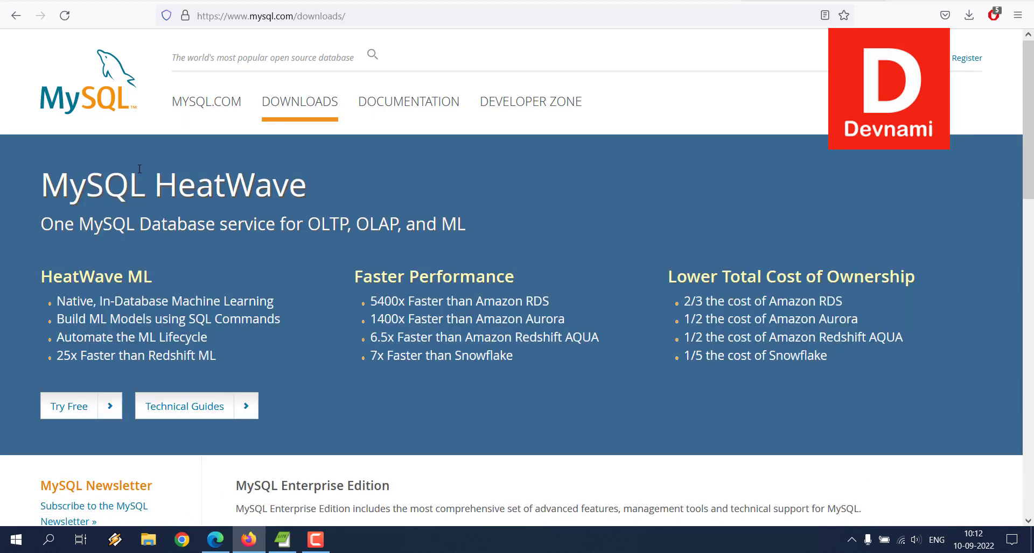
scroll(140, 169, down, 10)
click(341, 218)
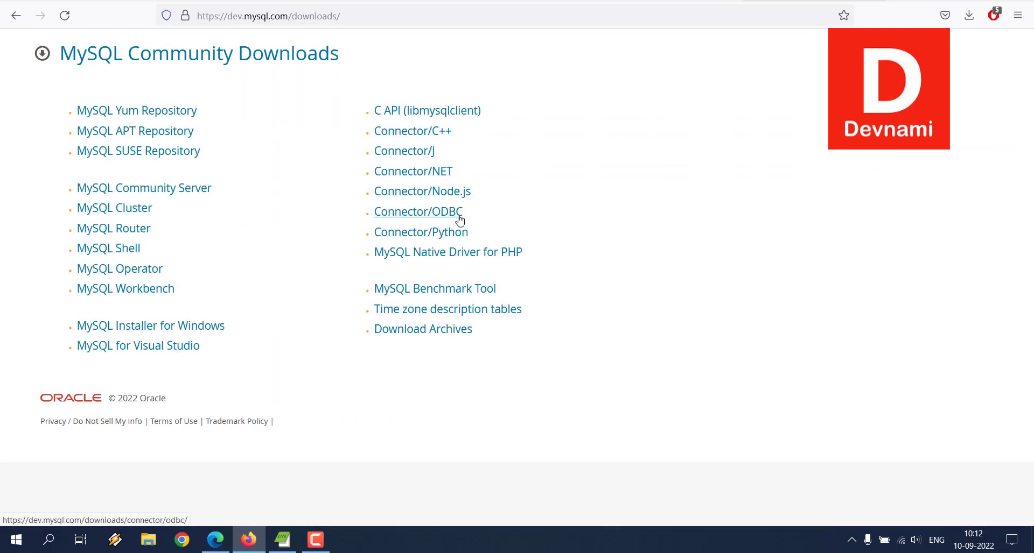
Highlight the Connector/ODBC and Connector/NET entries, then clear the highlight.
drag(463, 219, 376, 223)
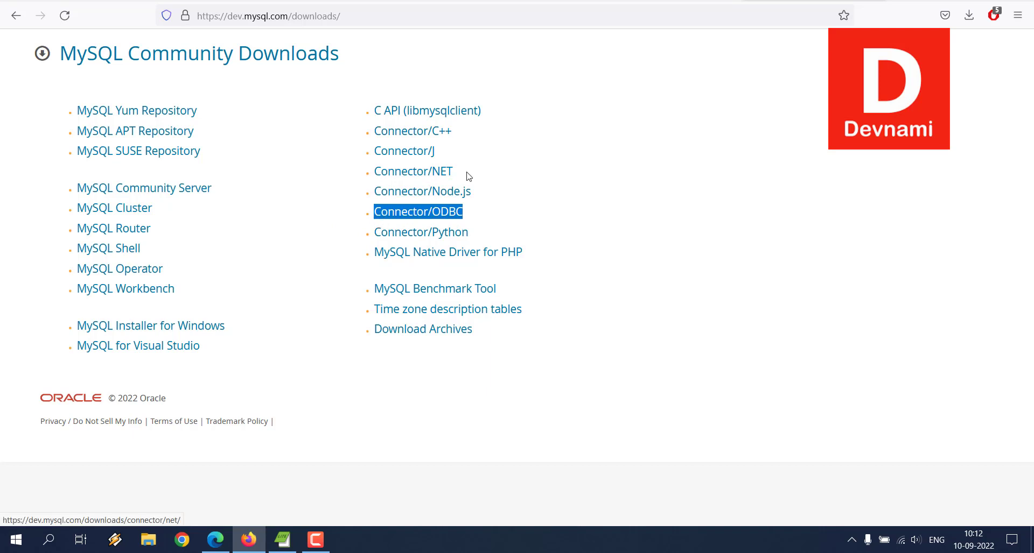
drag(468, 176, 376, 171)
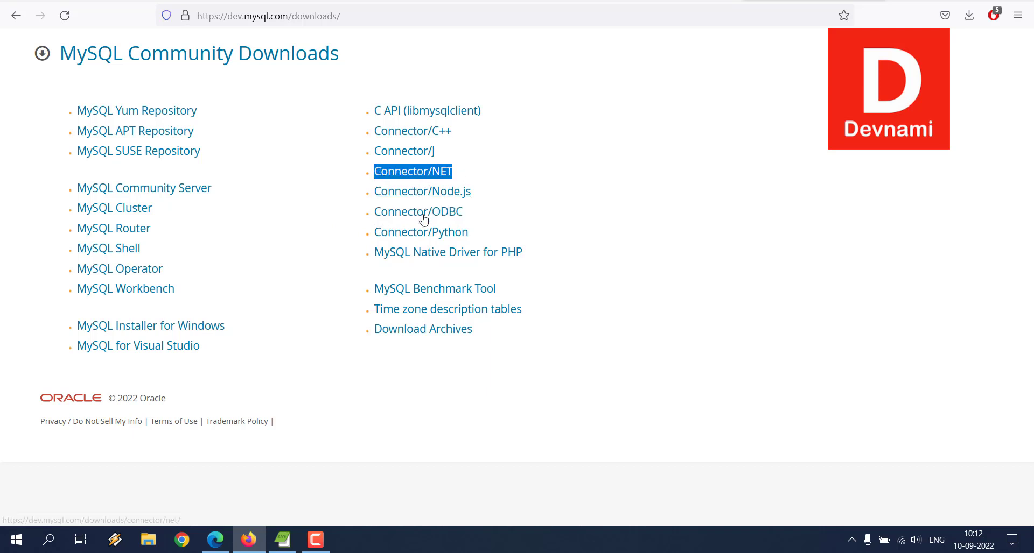
click(692, 240)
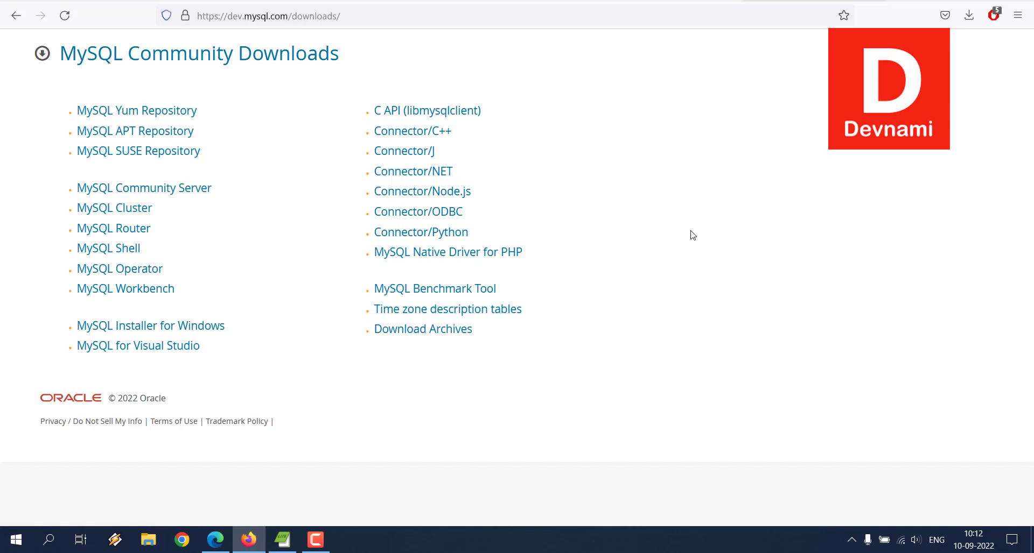
Switch to the Power BI home page and highlight its greeting text.
click(618, 3)
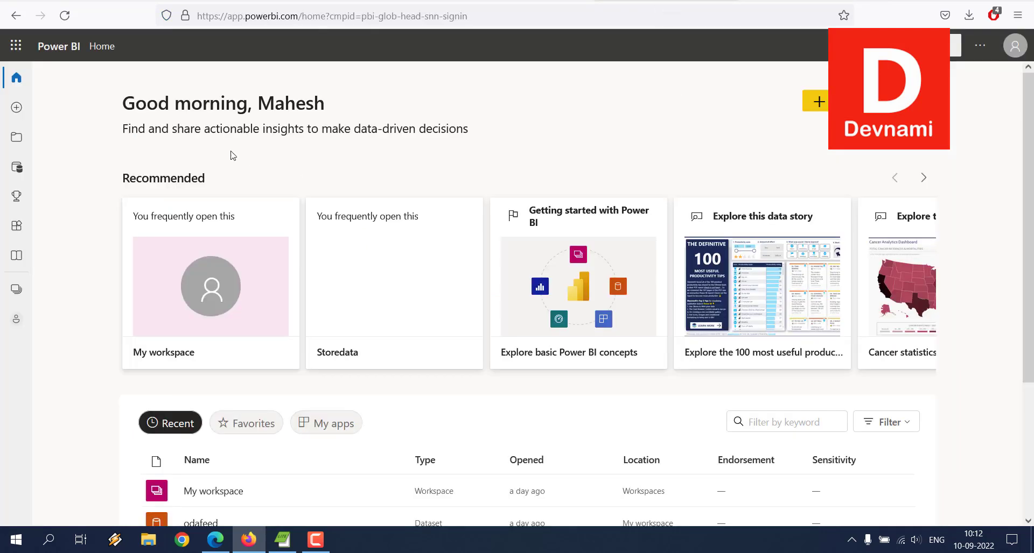
drag(168, 109, 469, 134)
click(484, 136)
Browse Create's full data source options to the Databases & More sources.
click(17, 109)
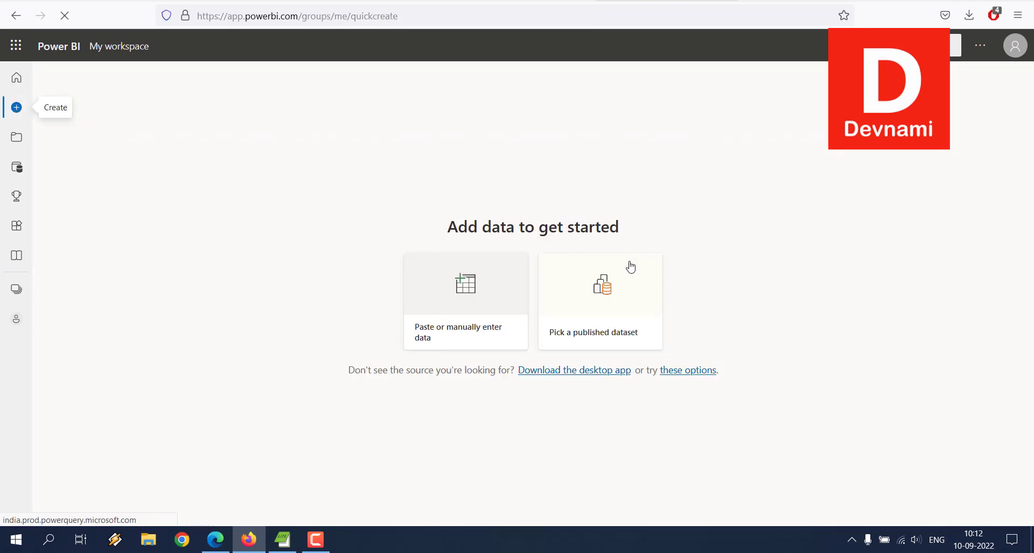
click(689, 370)
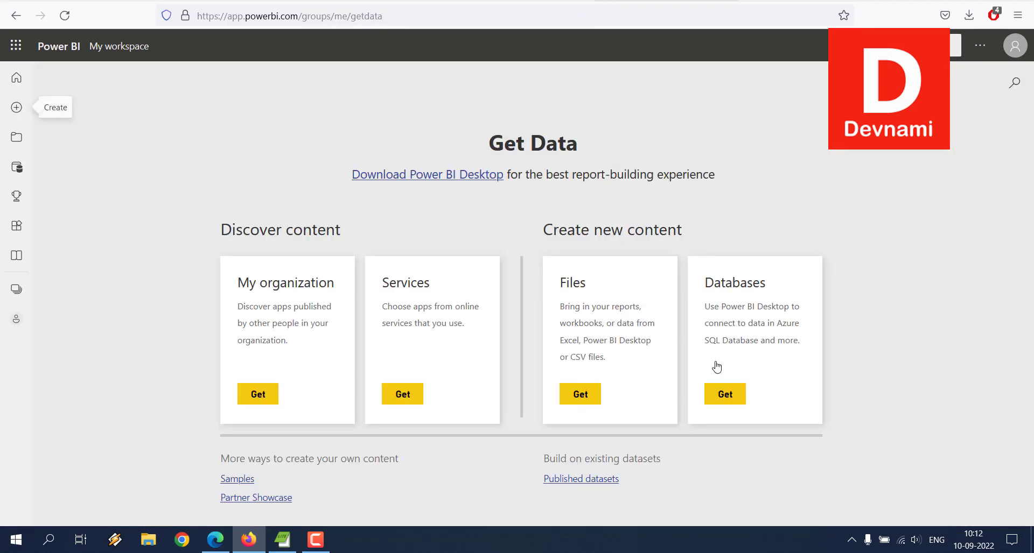
click(725, 394)
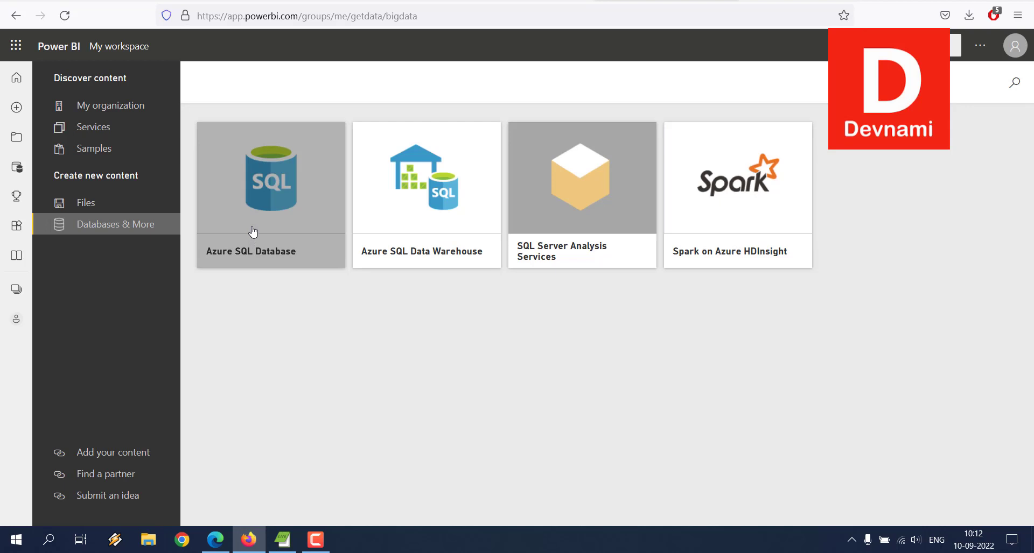
click(253, 232)
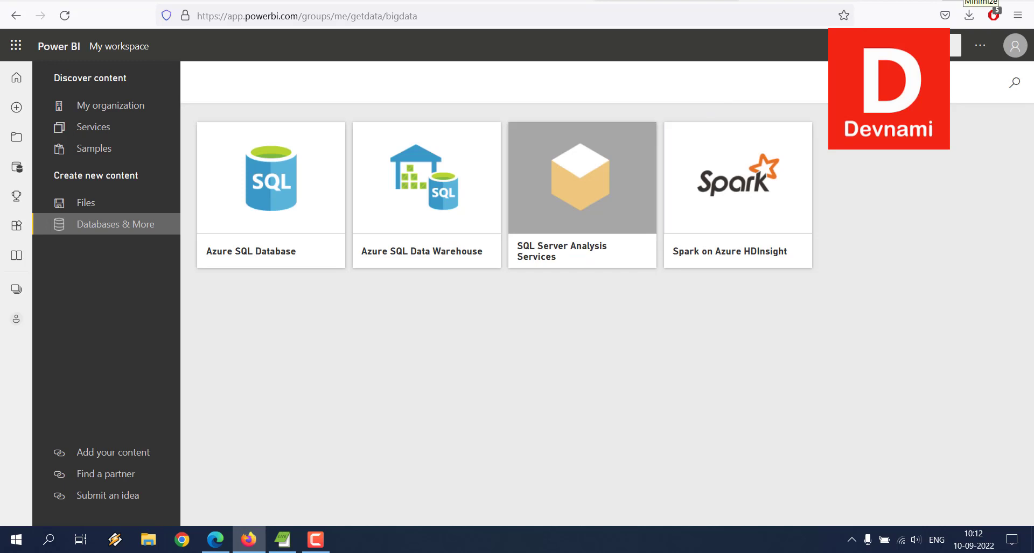
Launch MySQL Workbench from the MySQL folder in the Start menu's app list.
click(11, 535)
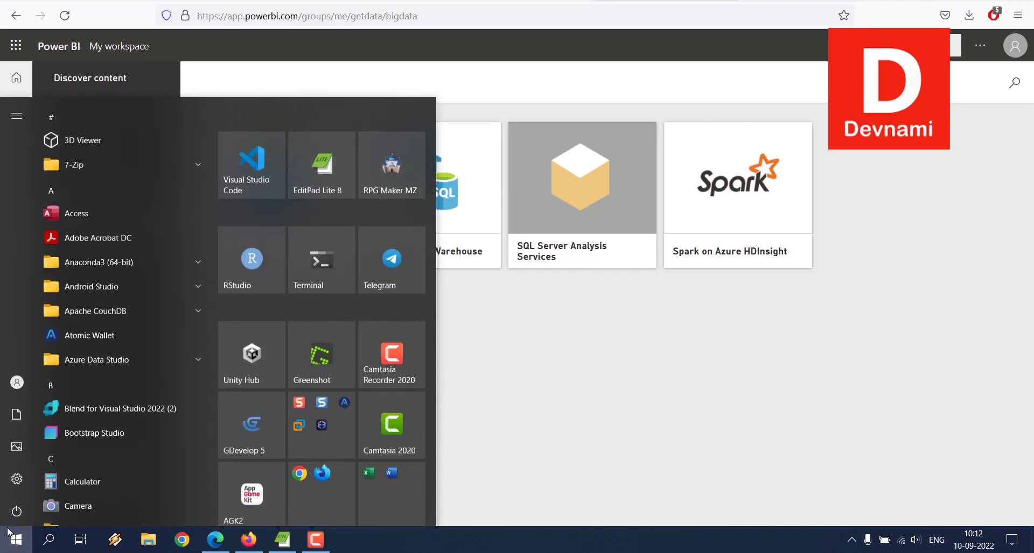
scroll(154, 196, down, 10)
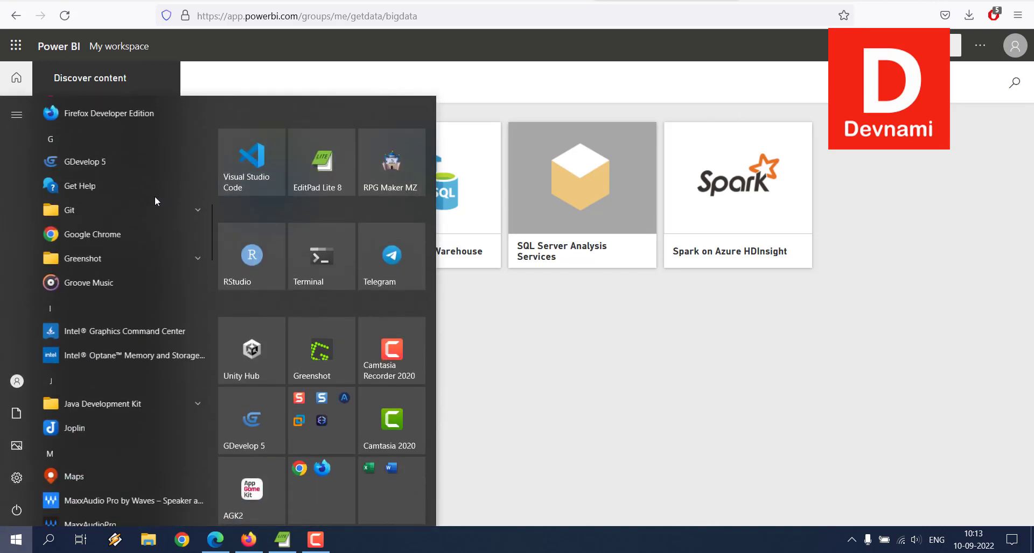
scroll(154, 196, down, 10)
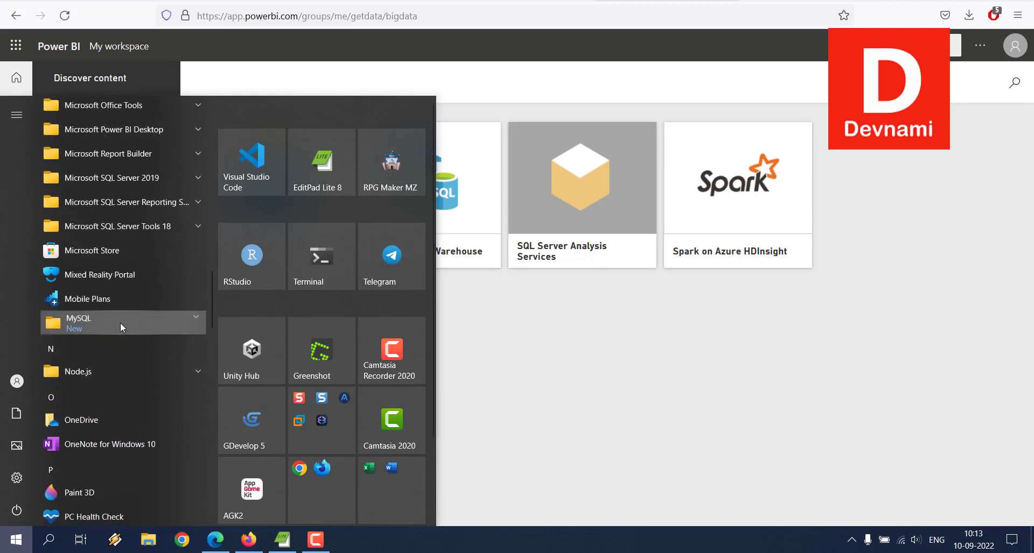
click(121, 322)
click(111, 493)
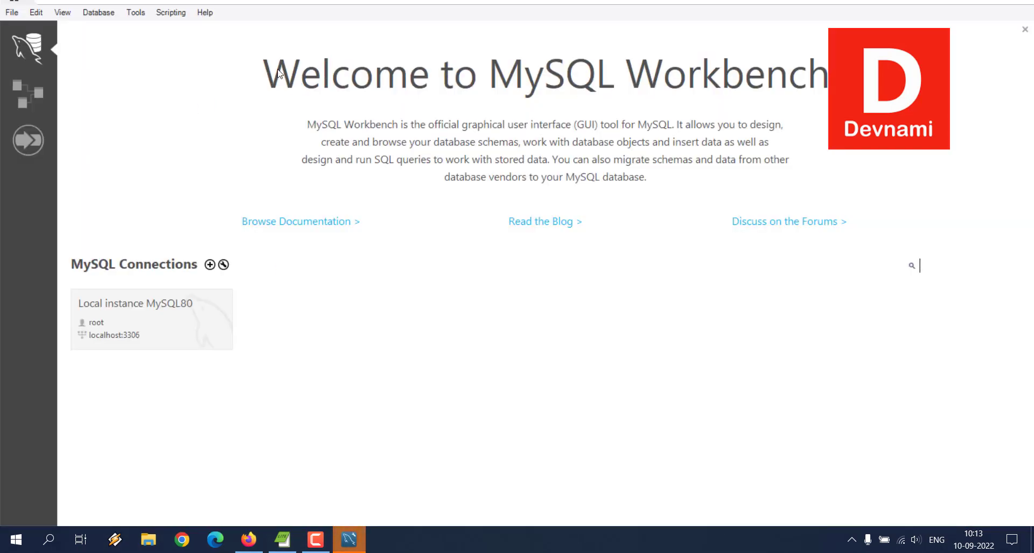
Connect to Local instance MySQL80 and select the first 1000 rows of sales.sale, returning 749 rows.
click(124, 308)
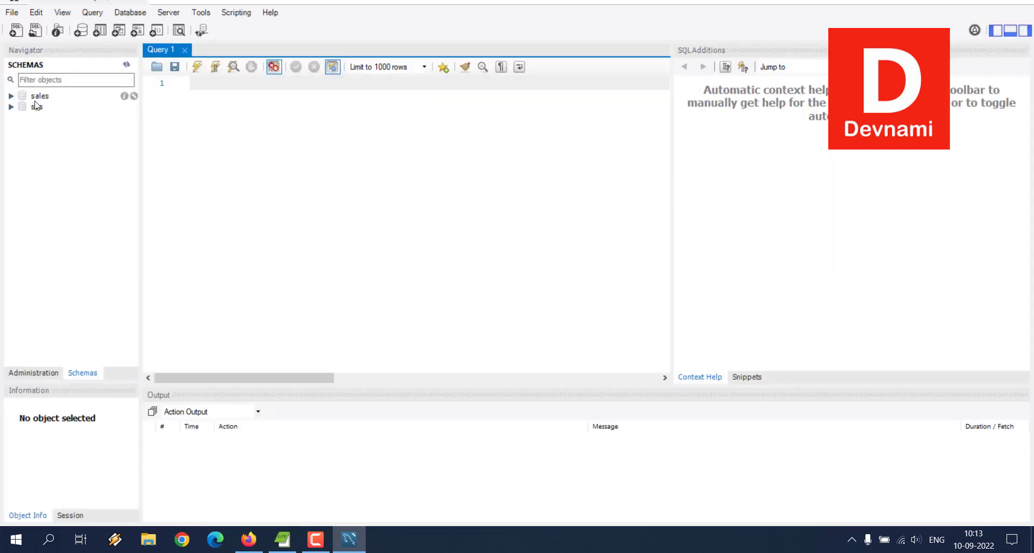
click(13, 100)
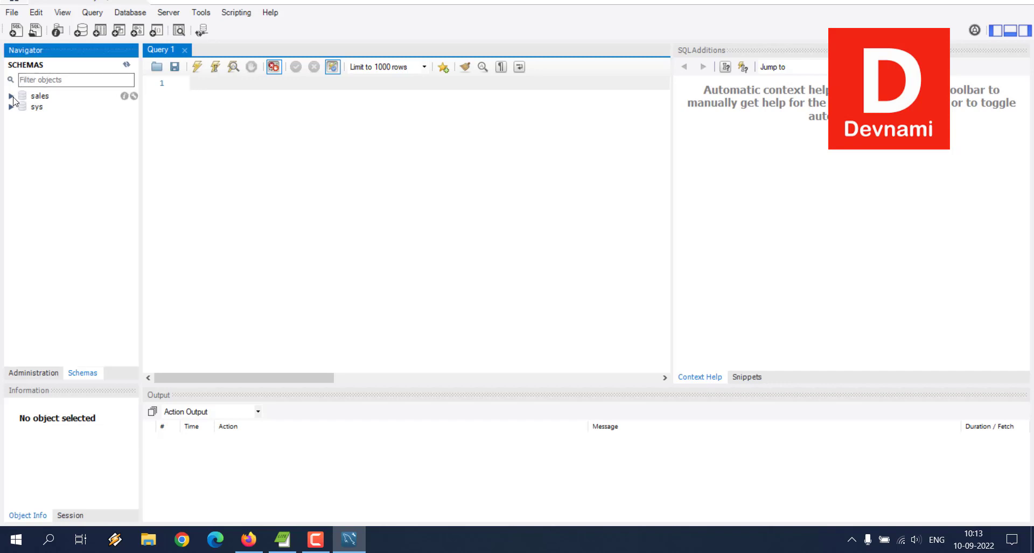
click(21, 108)
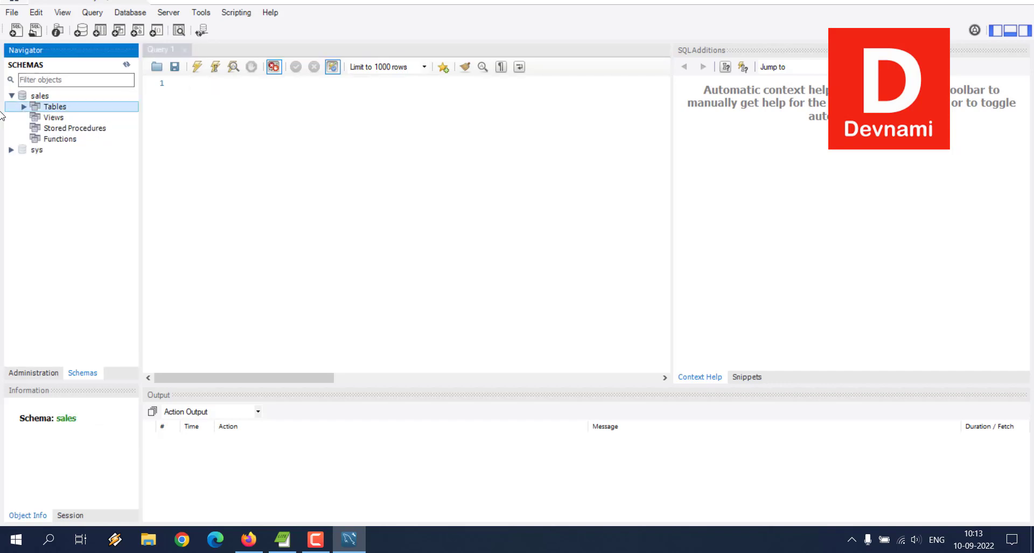
click(24, 107)
click(65, 118)
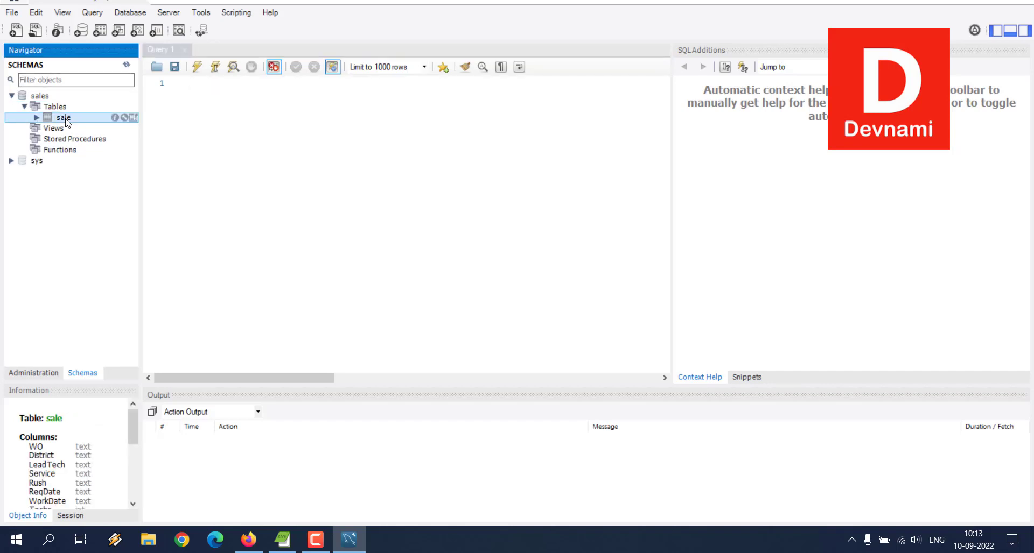
right_click(66, 122)
click(91, 126)
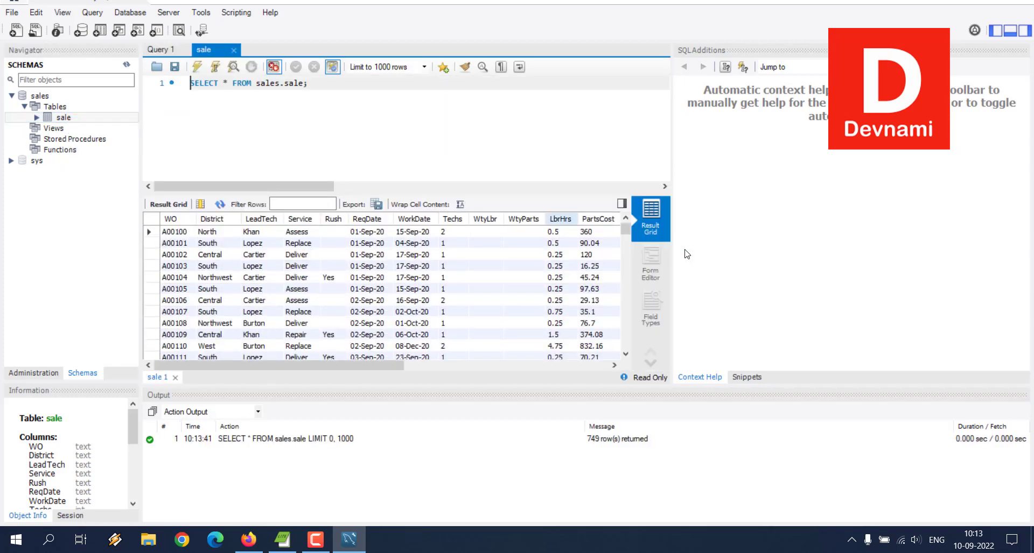
mouse_move(625, 231)
mouse_down()
mouse_move(628, 336)
mouse_move(634, 225)
mouse_up()
Close Workbench and open Power BI Desktop through a Windows search for 'power'.
click(1022, 2)
click(54, 539)
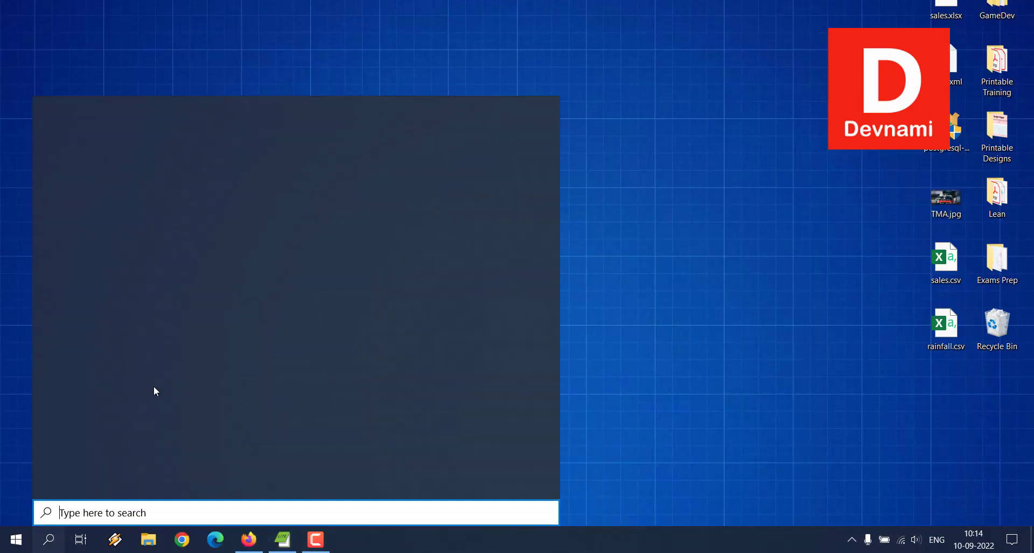
text(power)
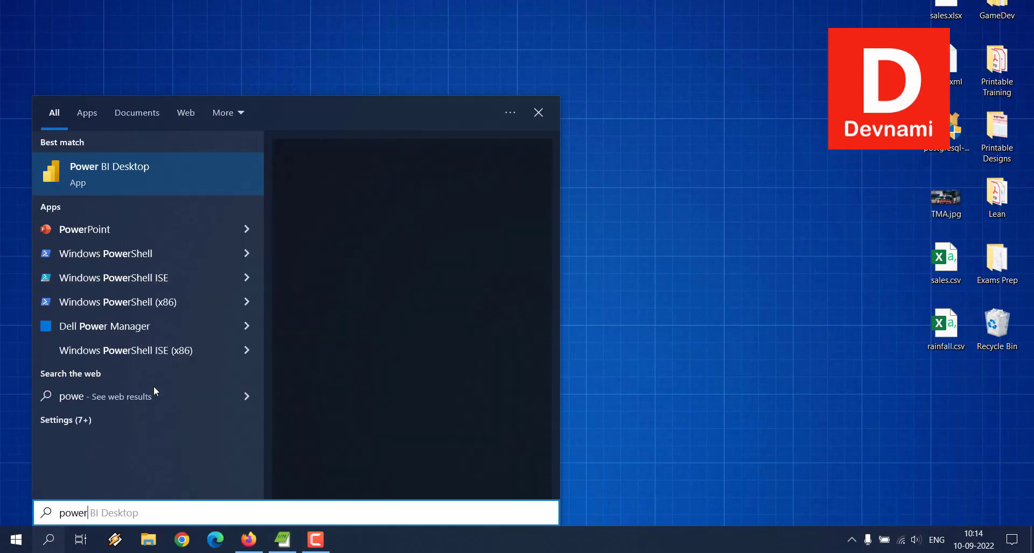
click(320, 277)
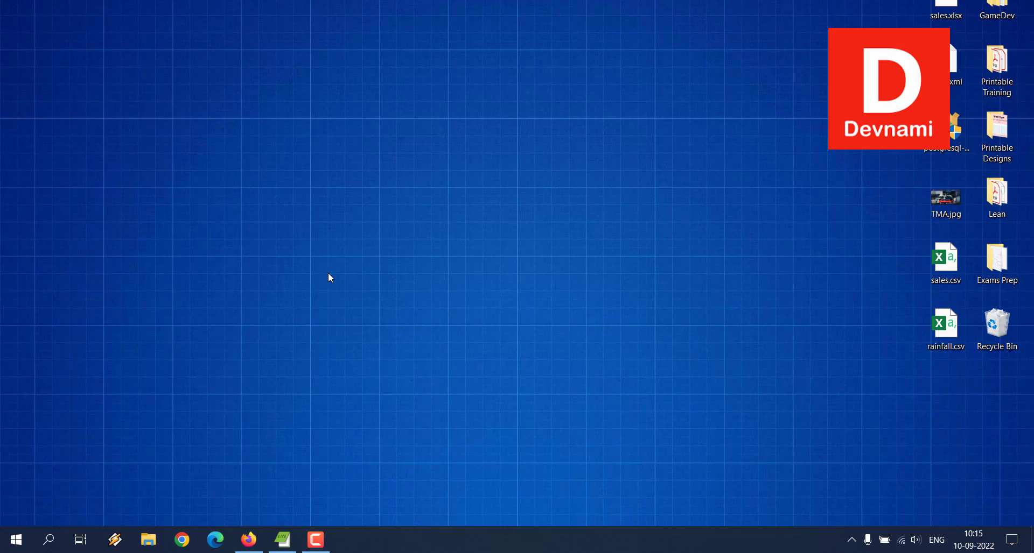
Permanently delete the odafeed dataset from My workspace in the Power BI service.
click(248, 539)
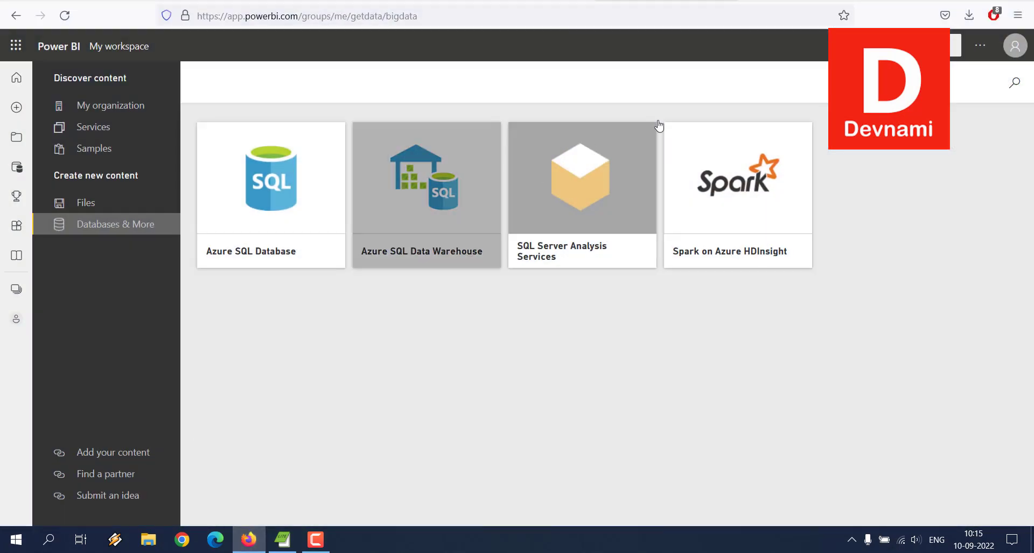
click(16, 77)
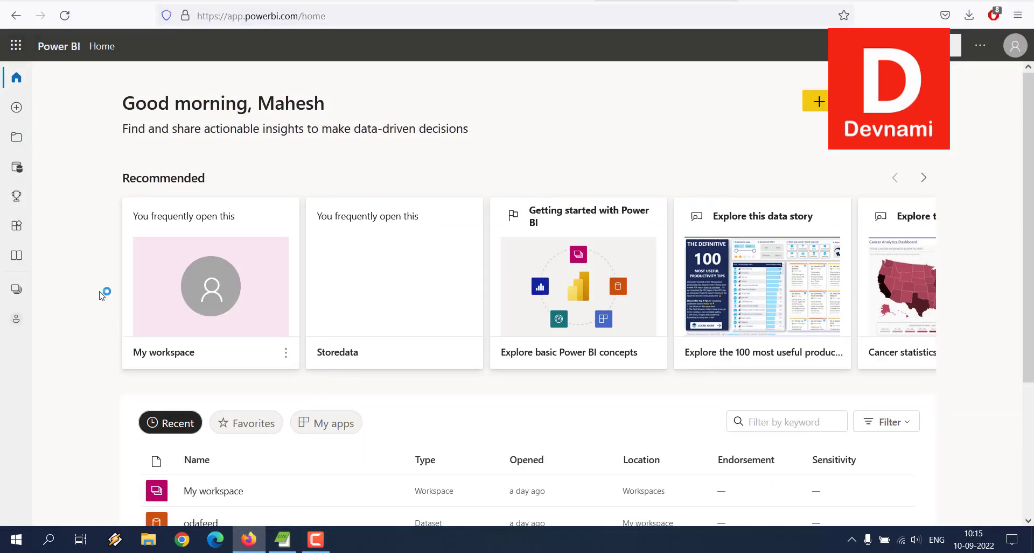
scroll(100, 295, down, 3)
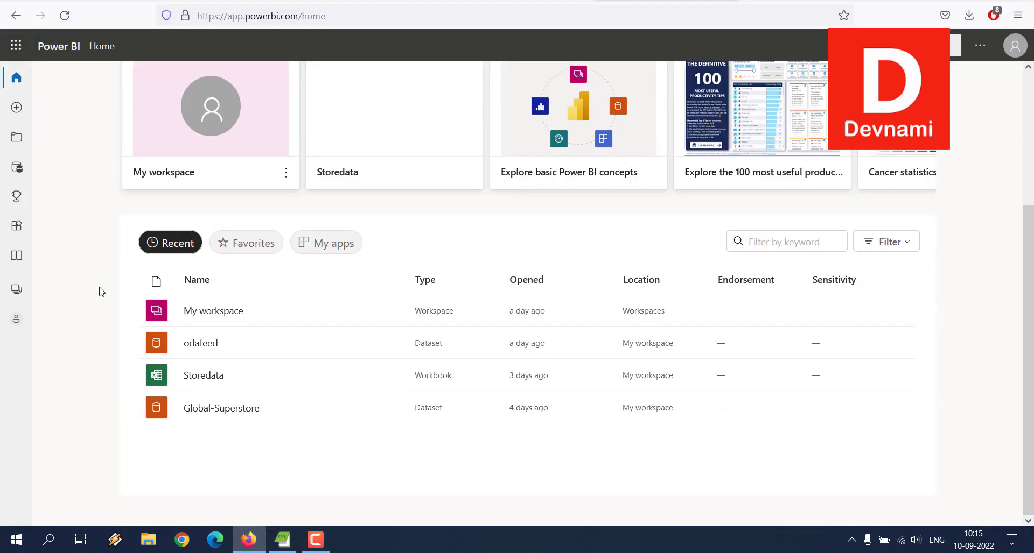
click(212, 313)
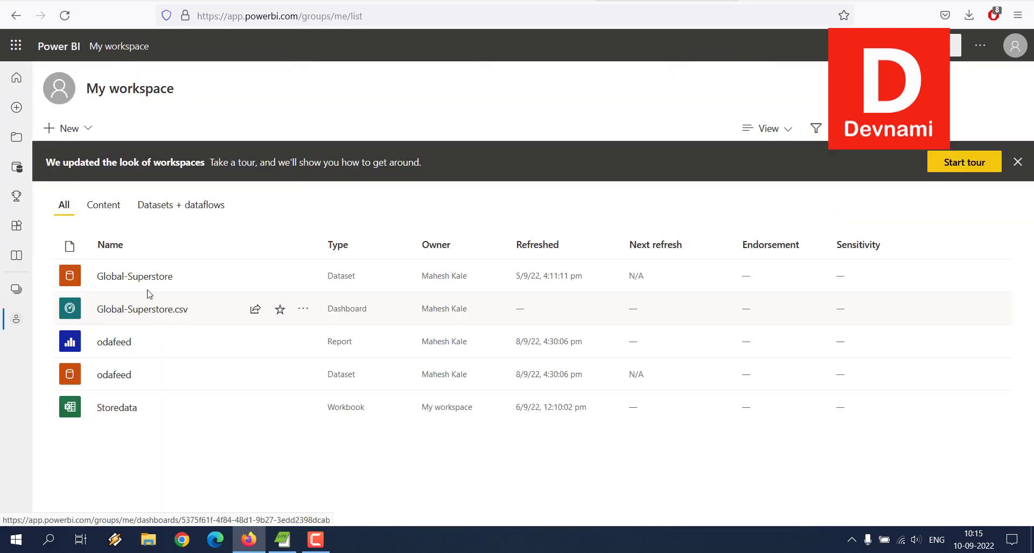
click(303, 374)
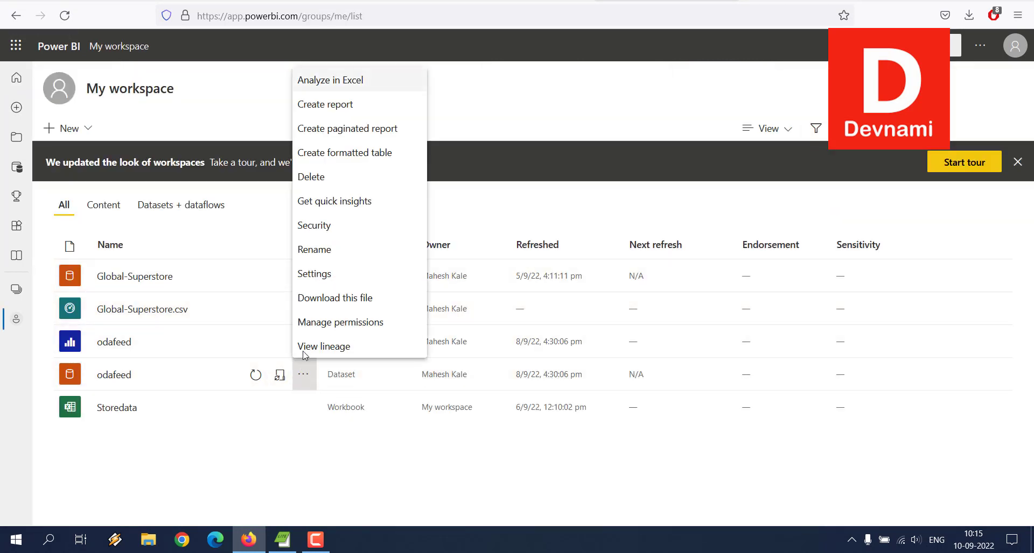
click(318, 179)
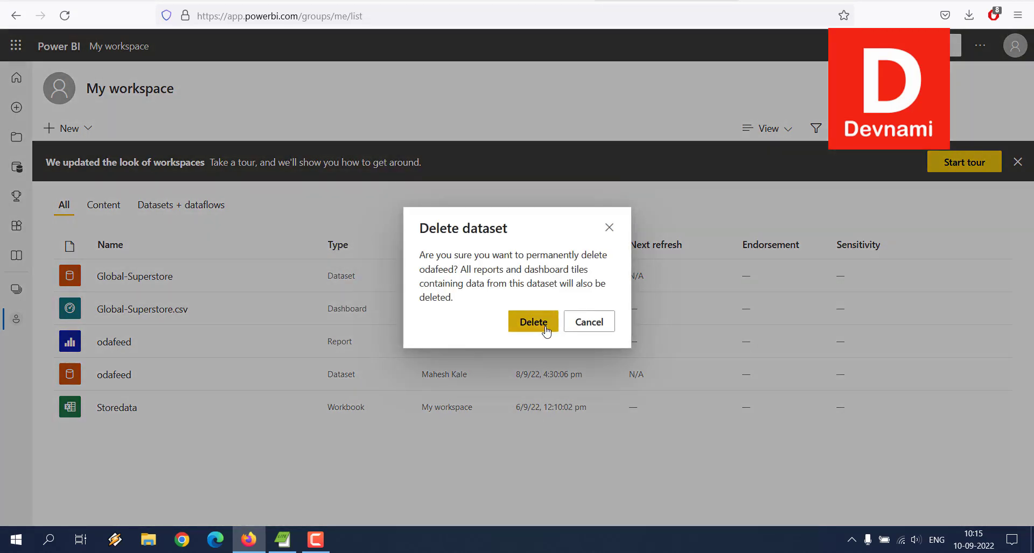
click(546, 332)
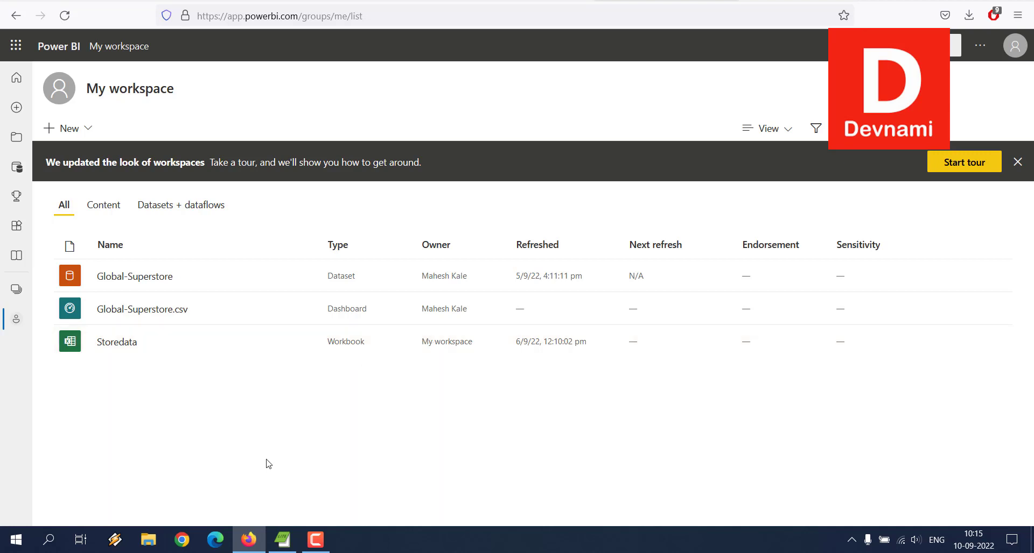
Bring the starting Power BI Desktop window forward from the taskbar.
click(252, 535)
click(215, 492)
mouse_move(256, 534)
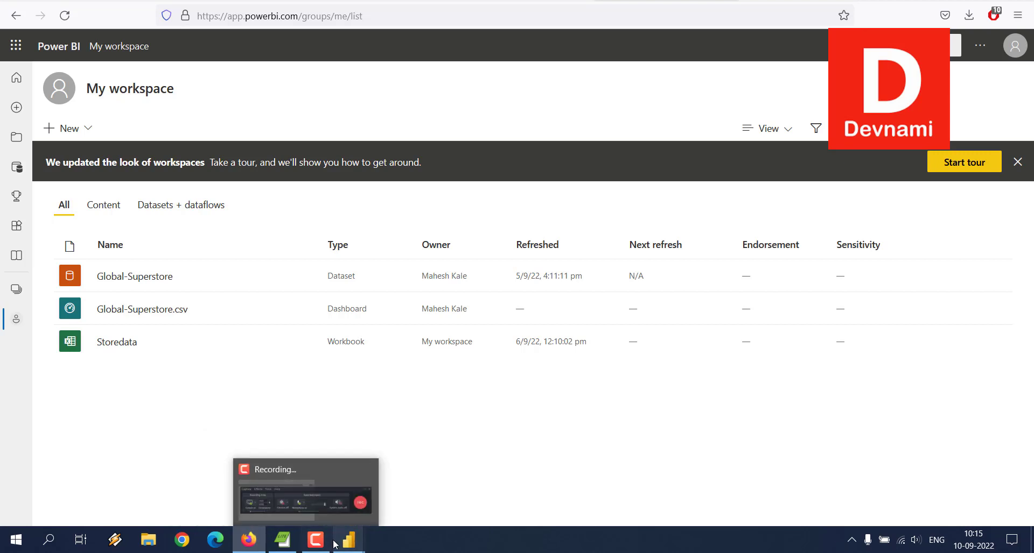
mouse_move(344, 543)
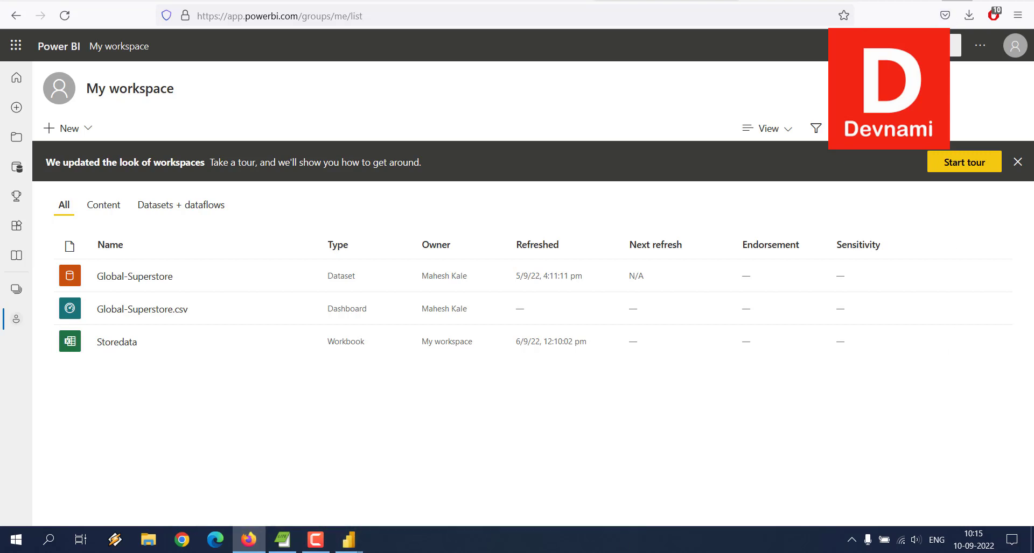
click(248, 540)
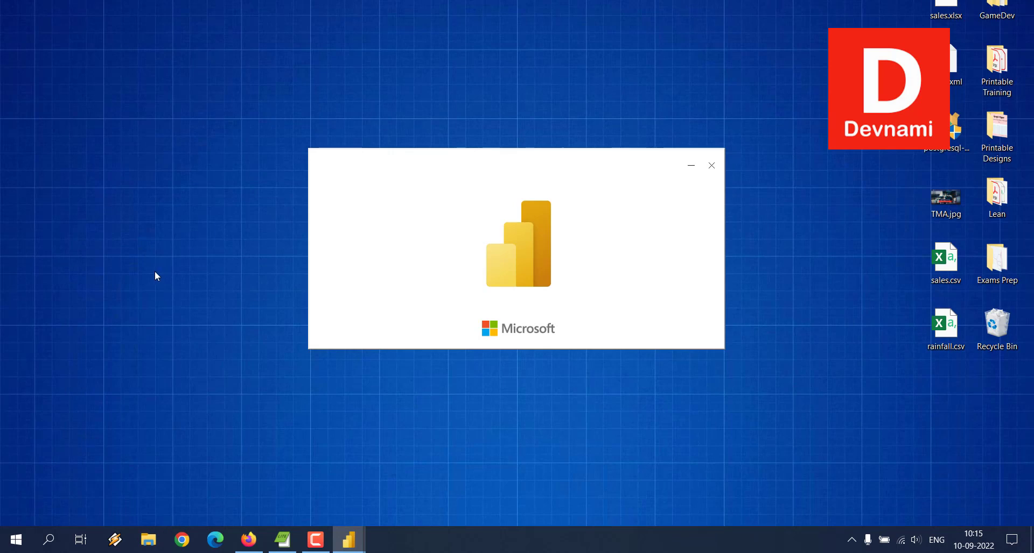
Return to the My workspace page in Firefox and dismiss the updated-workspaces banner.
click(249, 540)
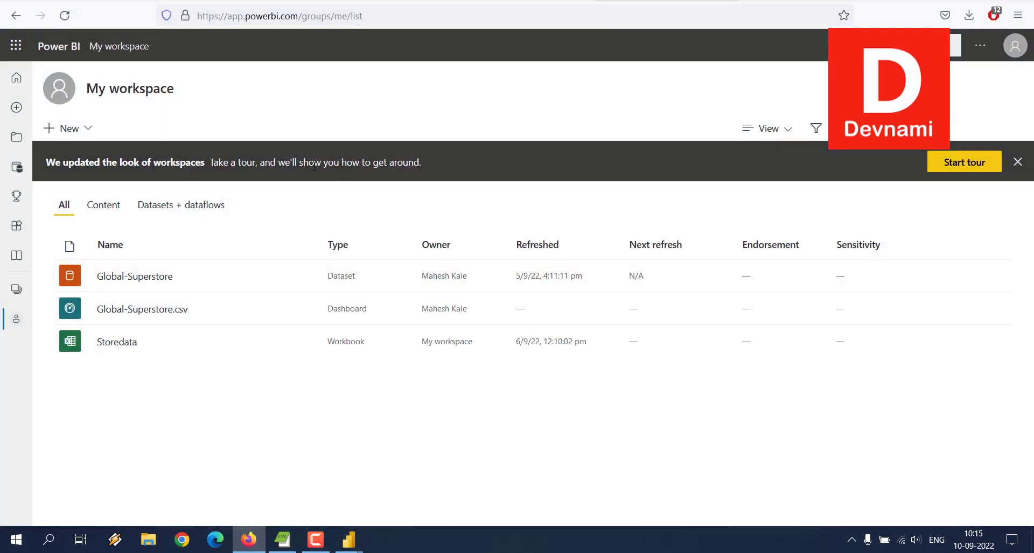
click(1017, 162)
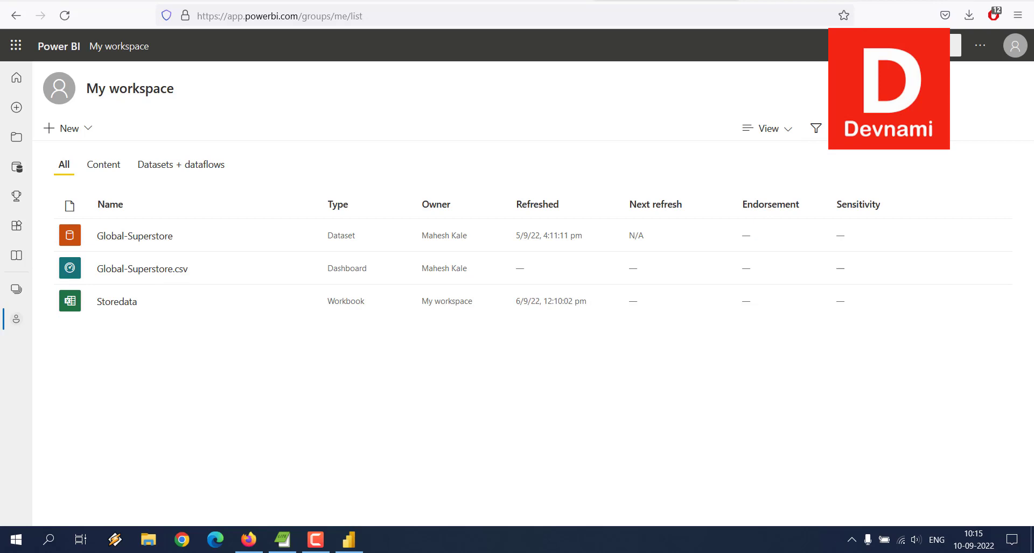
Skip the Desktop start screen, find MySQL database in Get Data, and connect.
mouse_move(359, 546)
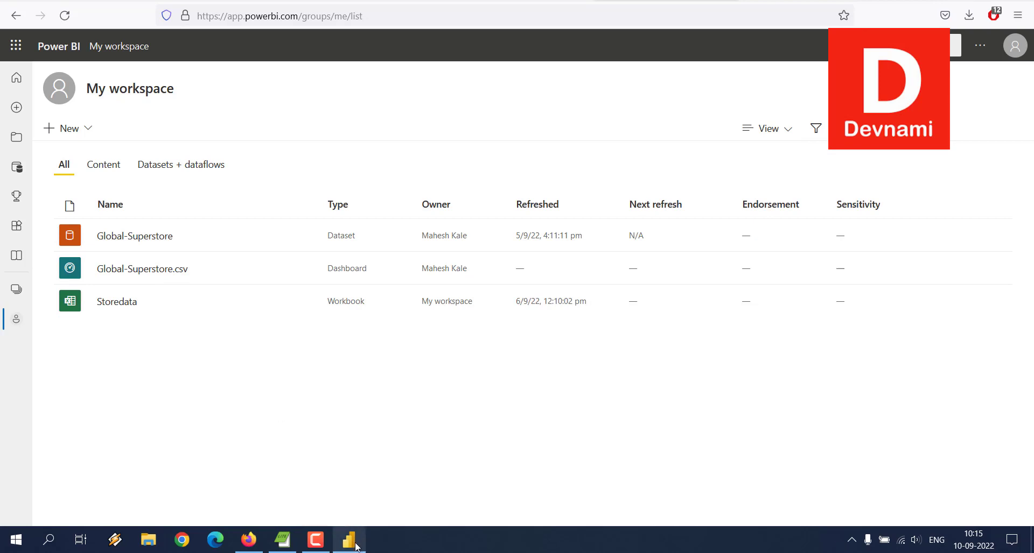
click(356, 547)
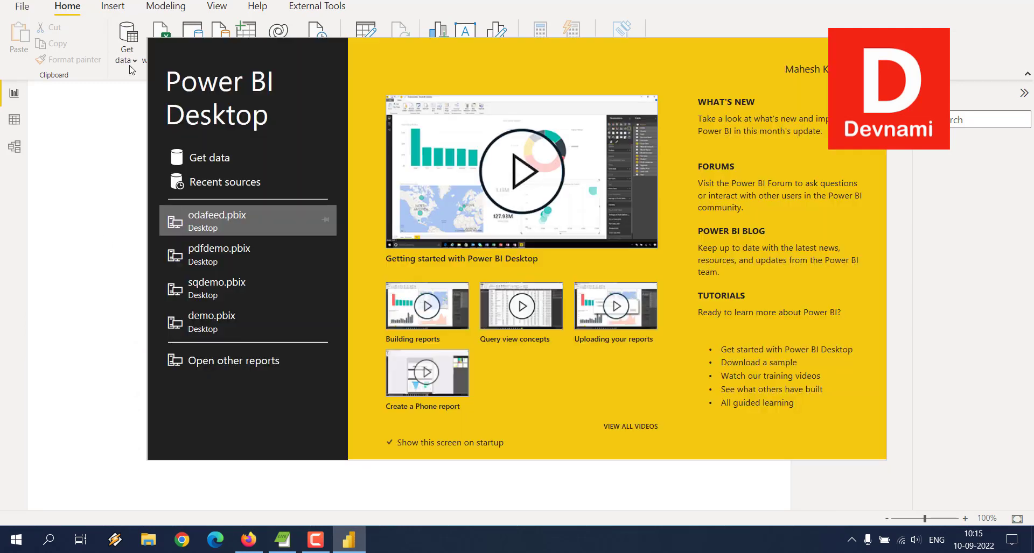
key(Escape)
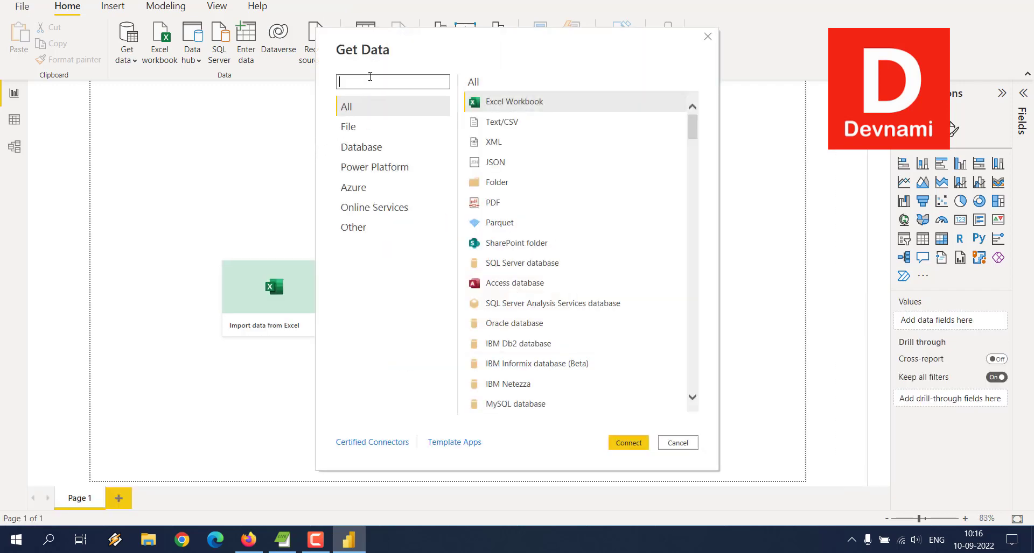
text(MySQL)
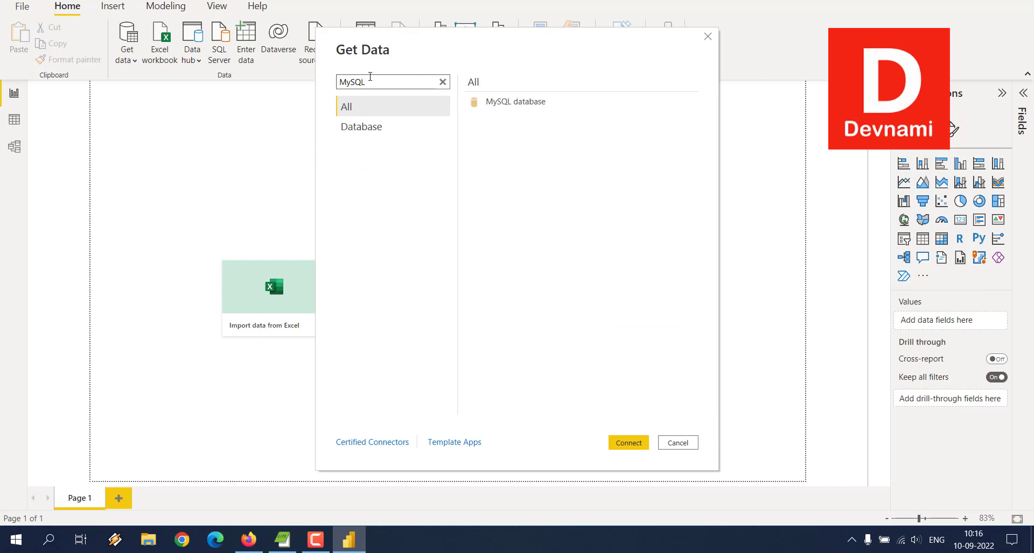
click(369, 127)
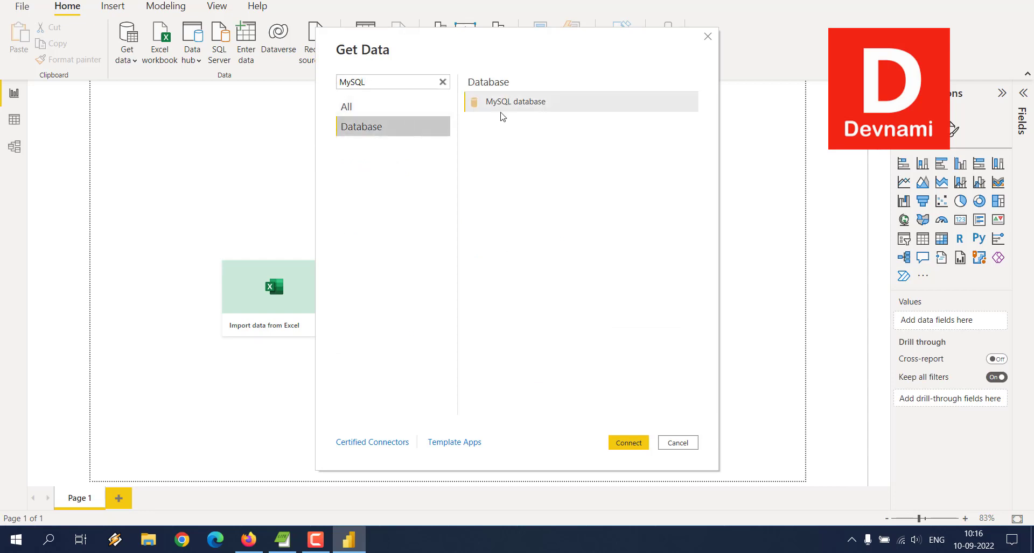
click(501, 110)
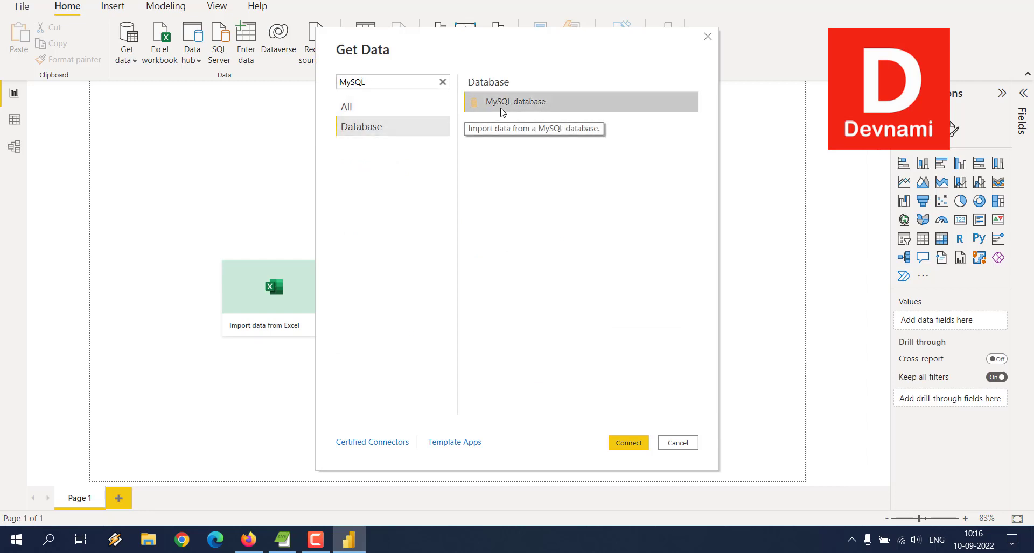
click(632, 443)
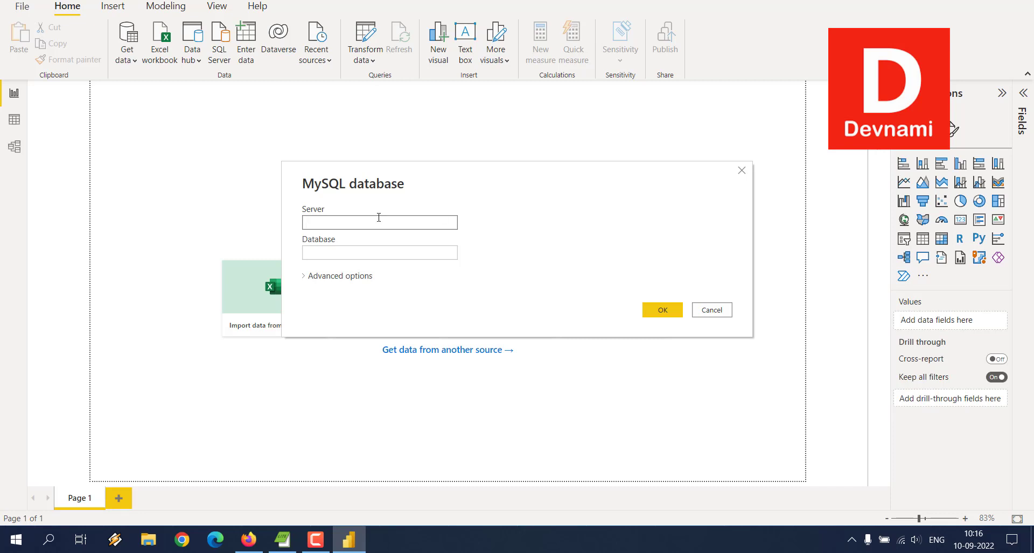
Enter server localhost:3306 and database sales, then confirm the connection.
text(localhost:3306)
click(362, 257)
text(sales)
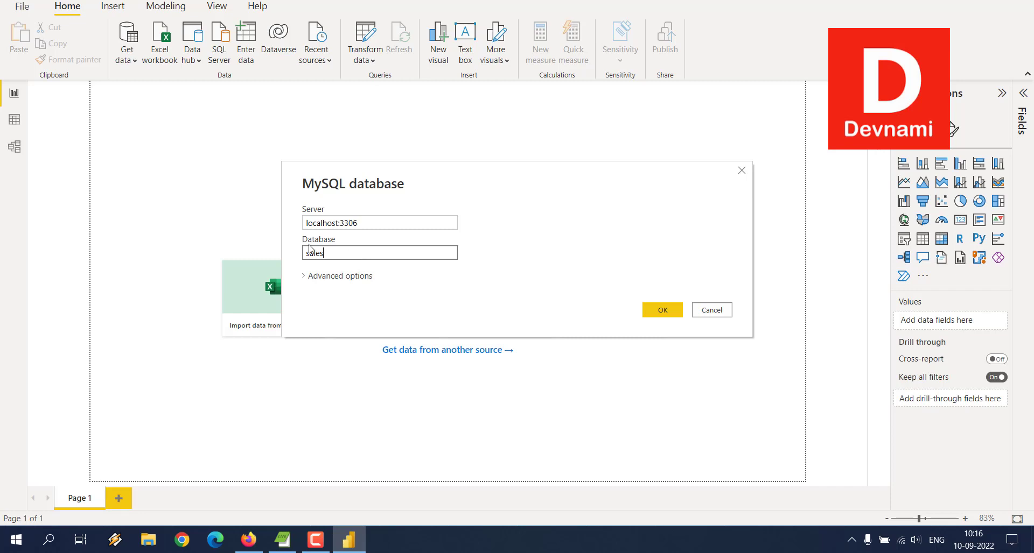
click(649, 313)
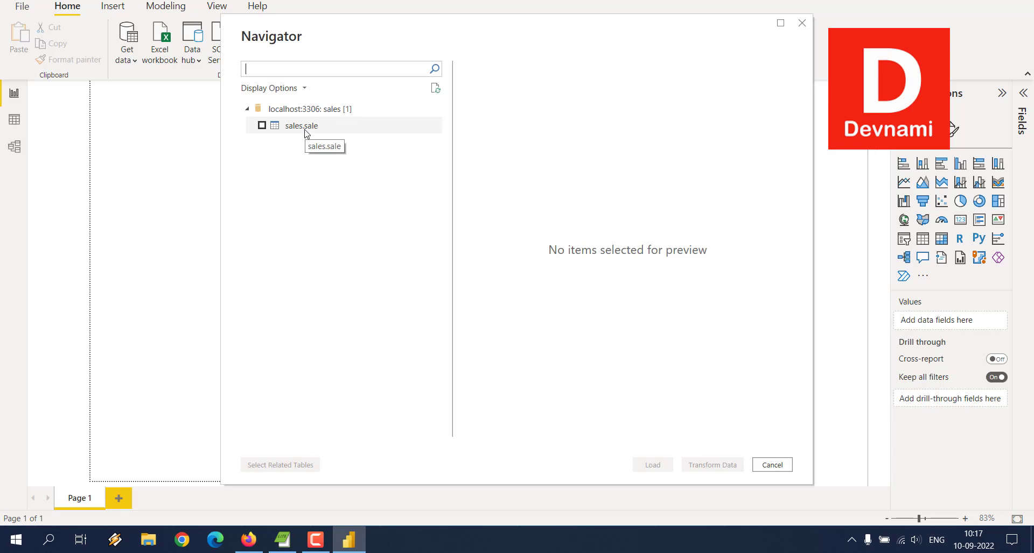
Tick sales.sale in the Navigator, review its preview rows, and load it.
click(262, 126)
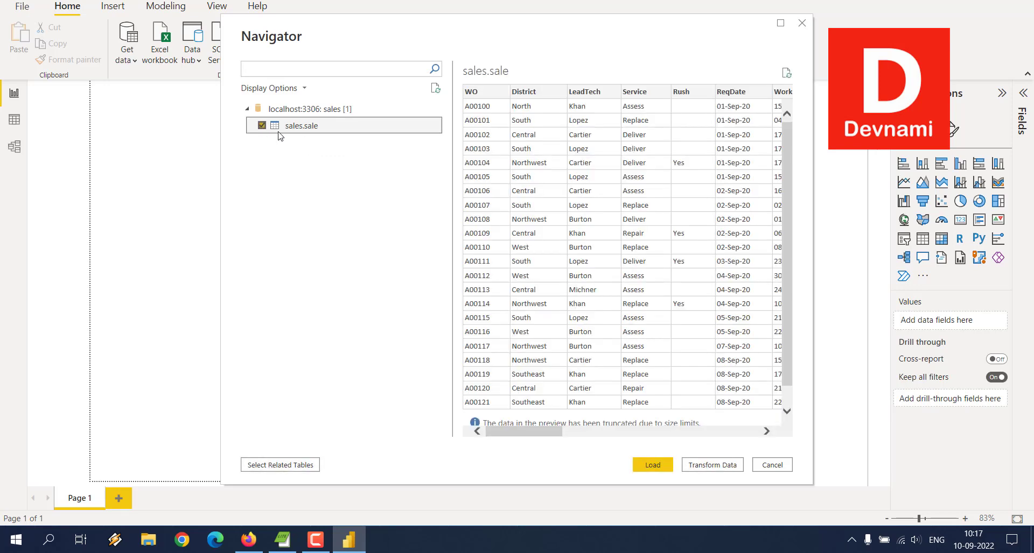
scroll(535, 169, down, 1)
scroll(536, 169, up, 1)
mouse_move(550, 437)
mouse_down()
mouse_move(749, 433)
mouse_move(545, 421)
mouse_up()
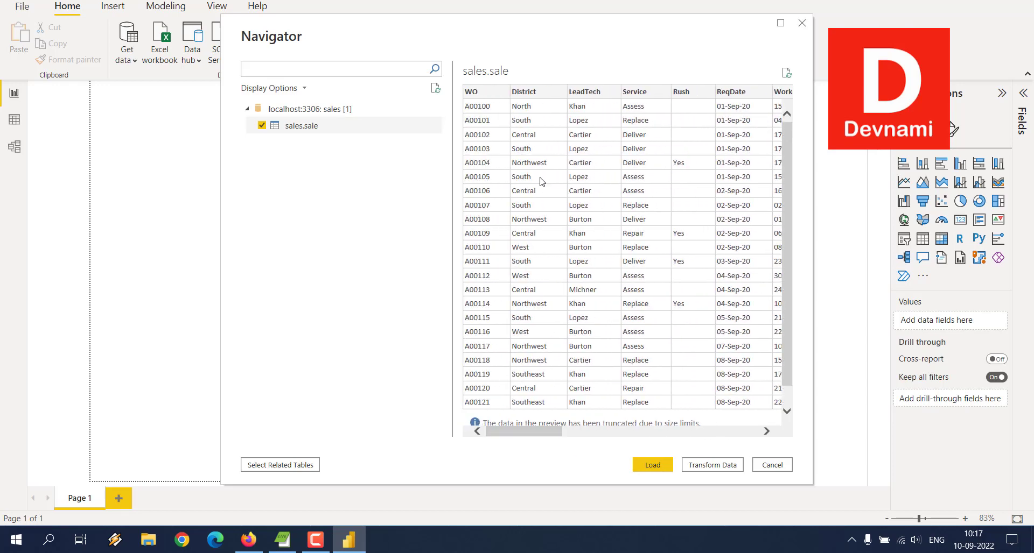
click(649, 465)
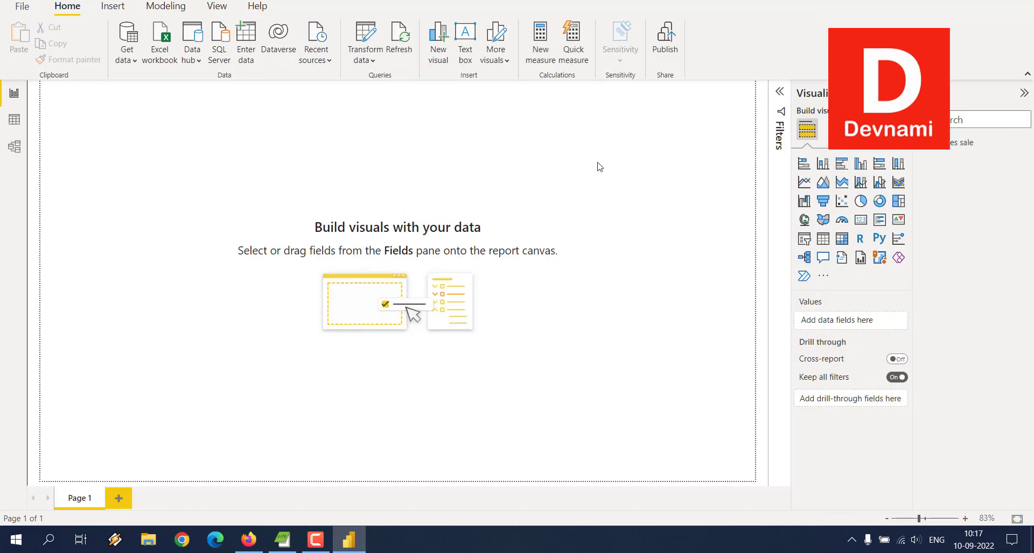
List the sale table's fields, collapse Visualizations, and save the report as 'mymodel' before publishing.
click(930, 147)
click(904, 93)
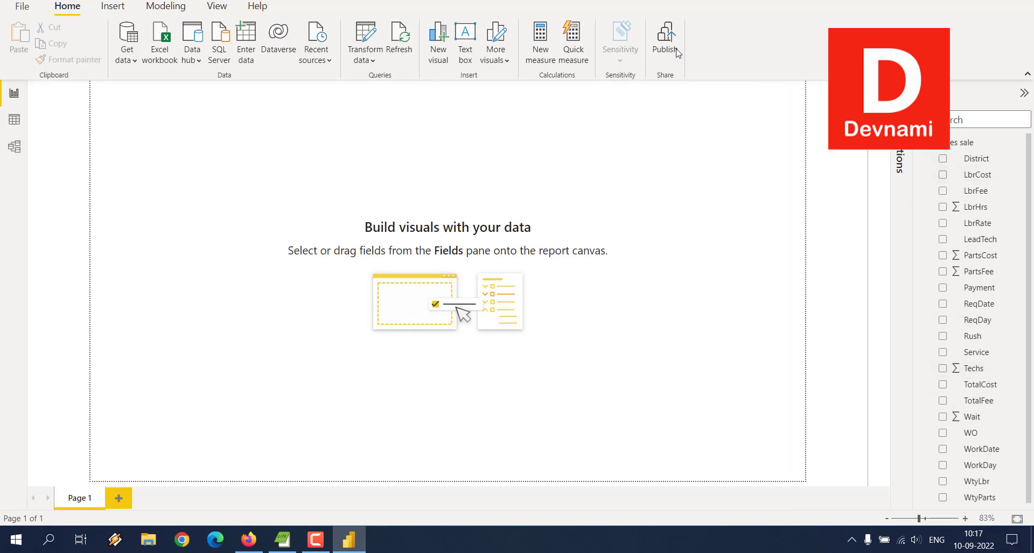
click(667, 43)
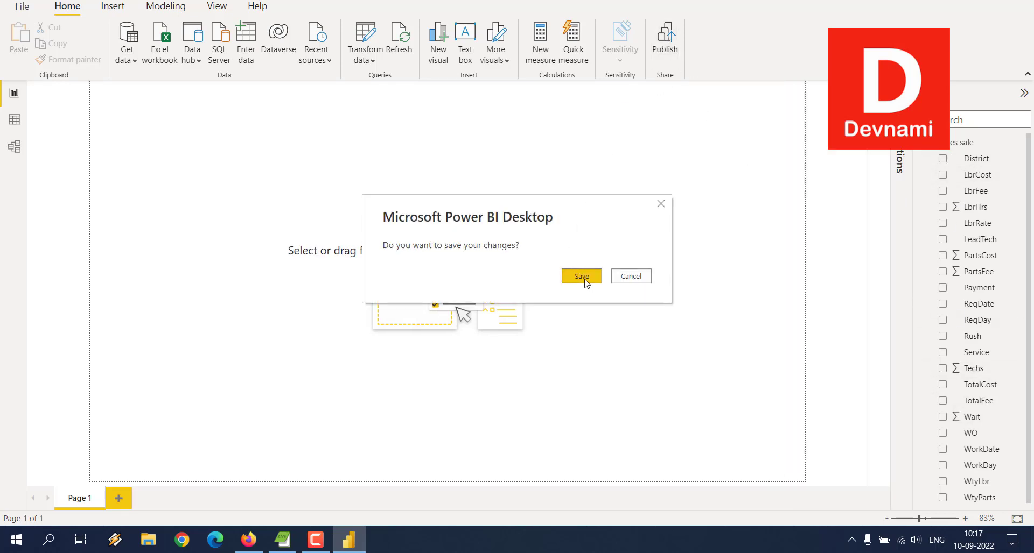
click(585, 278)
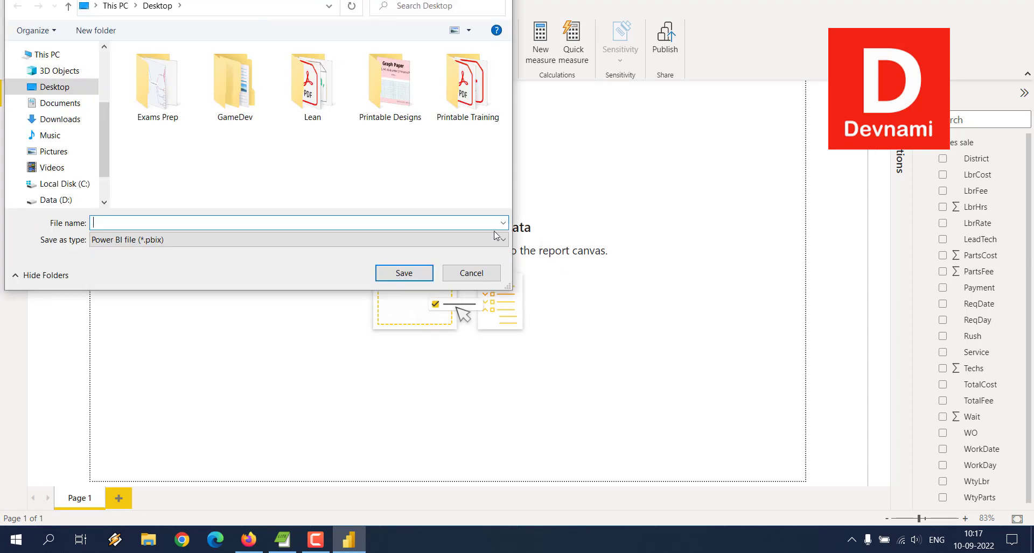
text(mymodel)
key(Return)
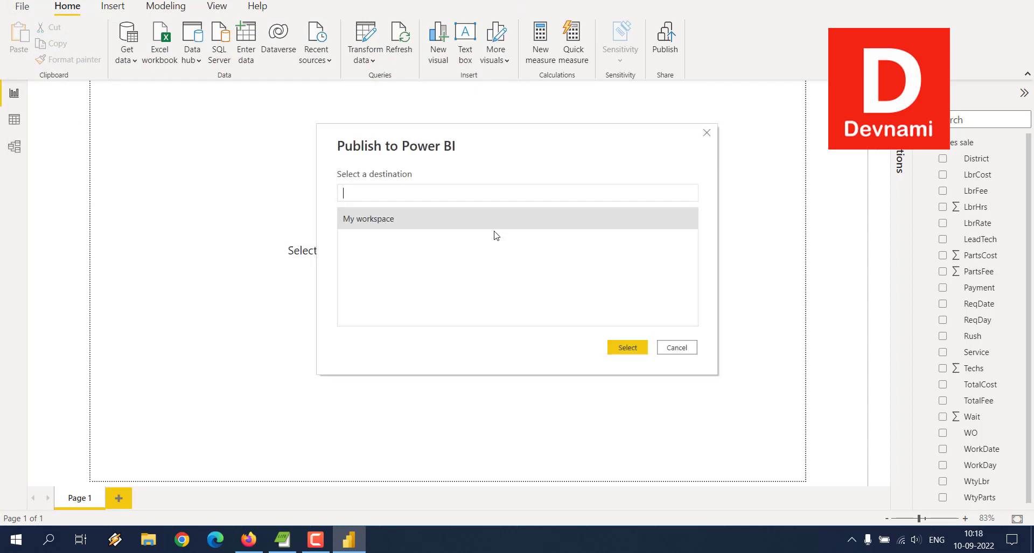
Publish the report to My workspace.
click(639, 351)
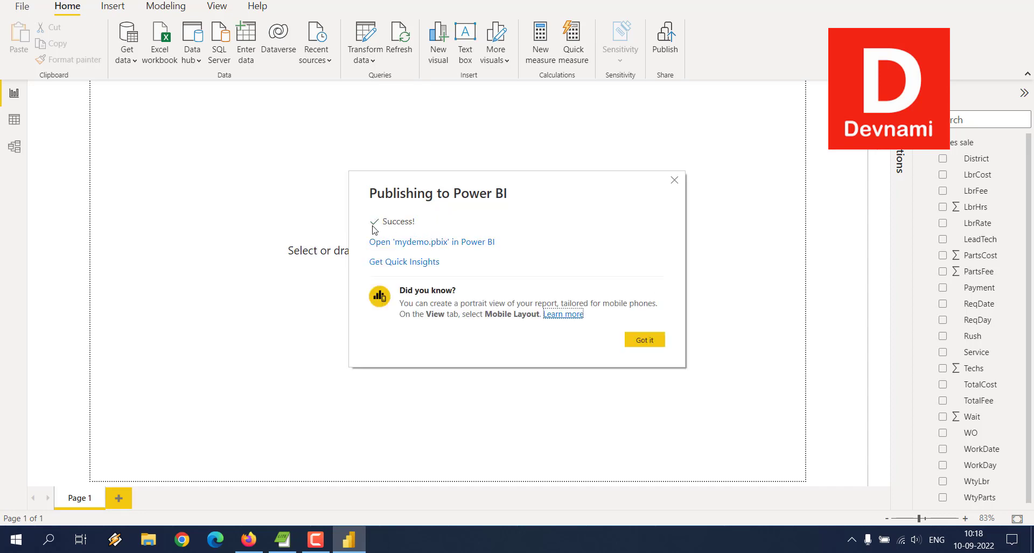
Dismiss the success message, then open the mydemo dataset in My workspace and its Create a report menu.
click(640, 340)
click(248, 540)
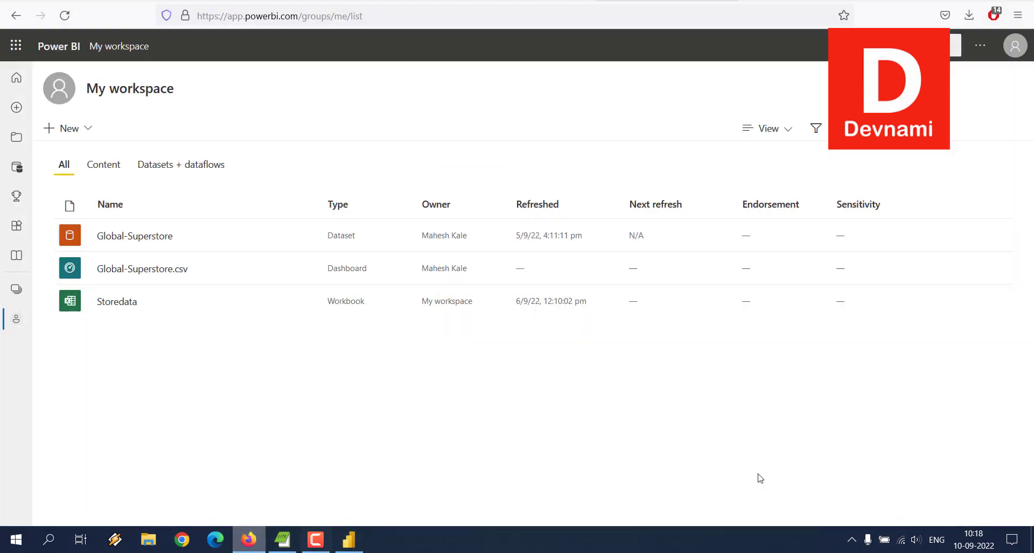
click(27, 84)
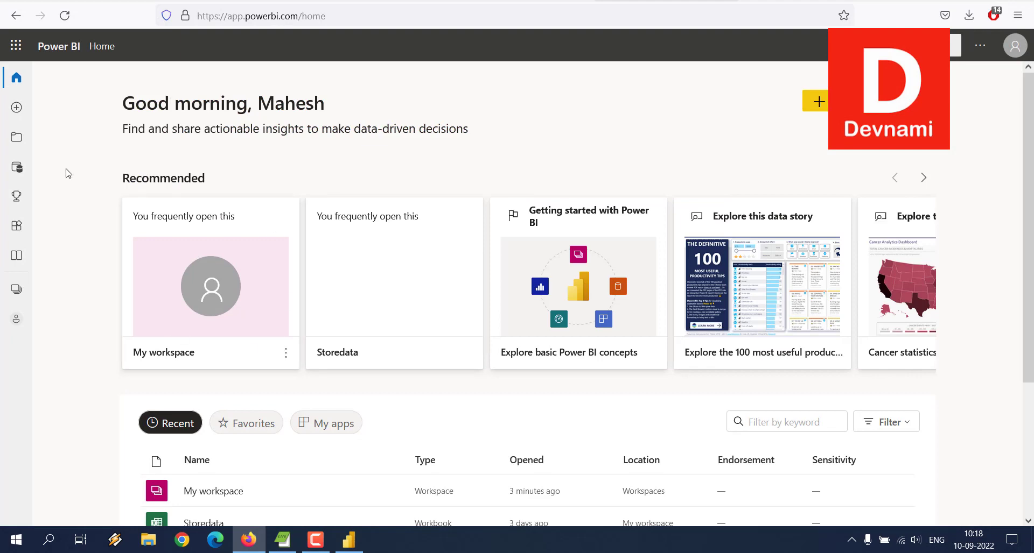
click(26, 164)
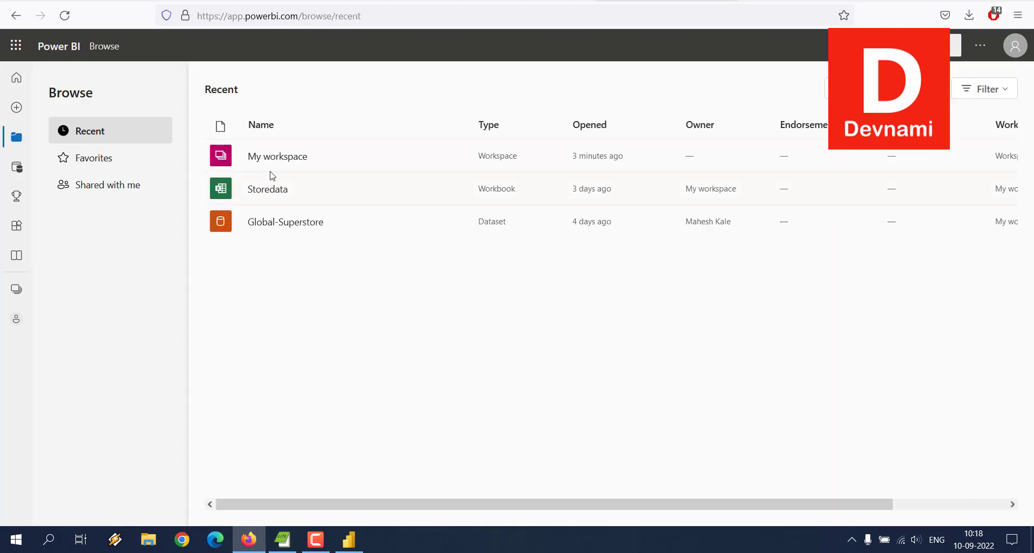
click(267, 161)
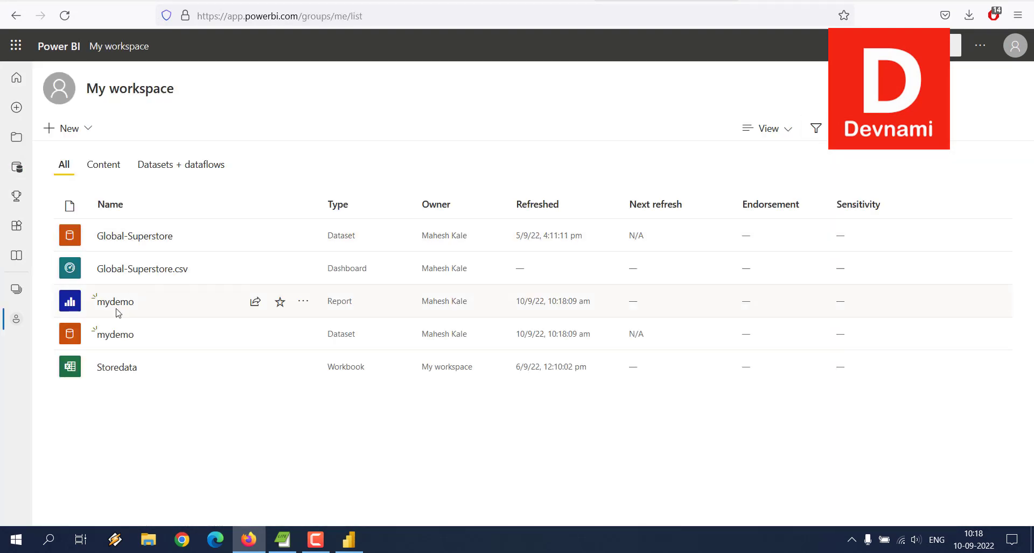
click(120, 335)
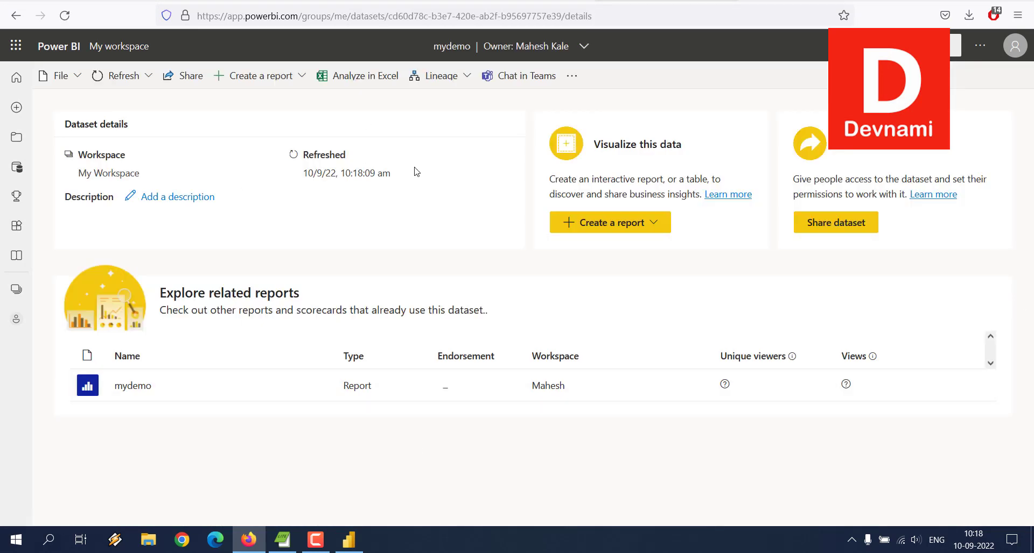
click(656, 223)
Choose Auto-create to generate a report from the mydemo dataset.
click(586, 247)
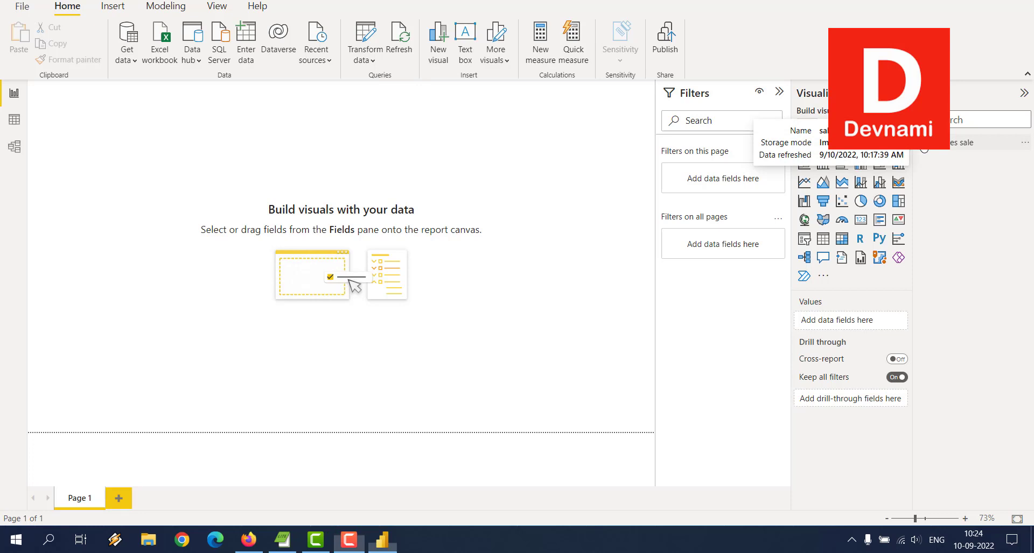
Check the sale table's fields, then launch MySQL Workbench 8.0 CE from the Start menu's MySQL folder.
click(924, 144)
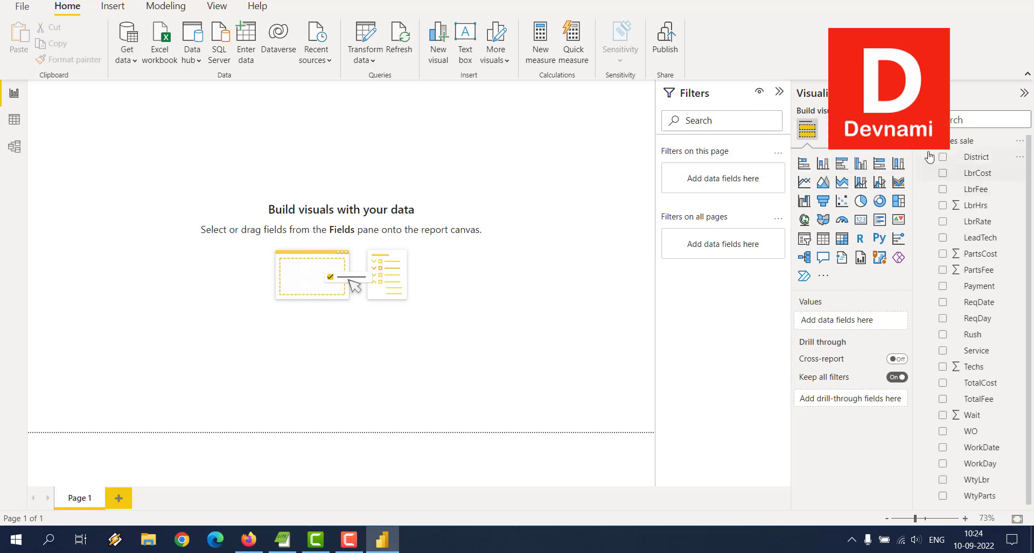
click(924, 147)
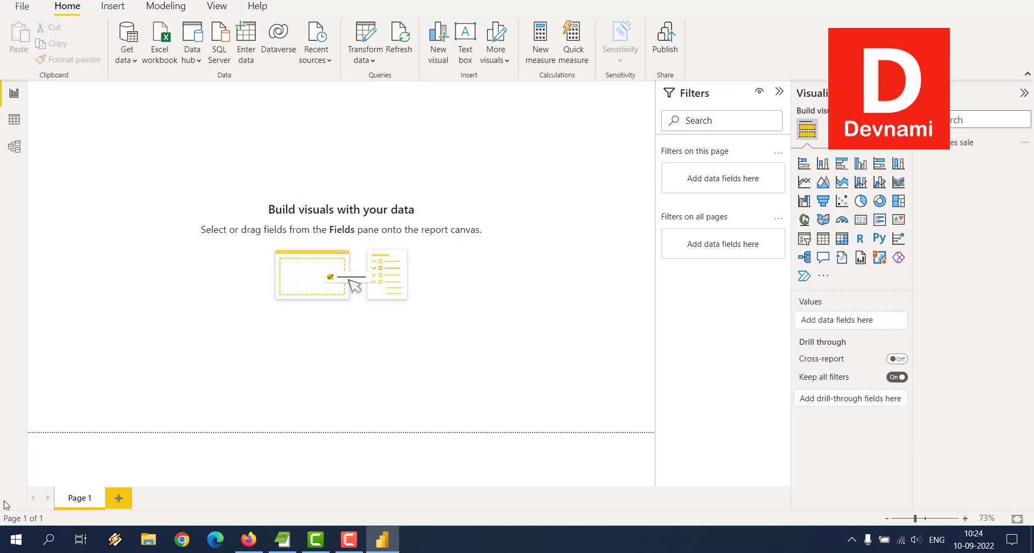
click(16, 540)
scroll(176, 331, down, 15)
scroll(174, 331, down, 2)
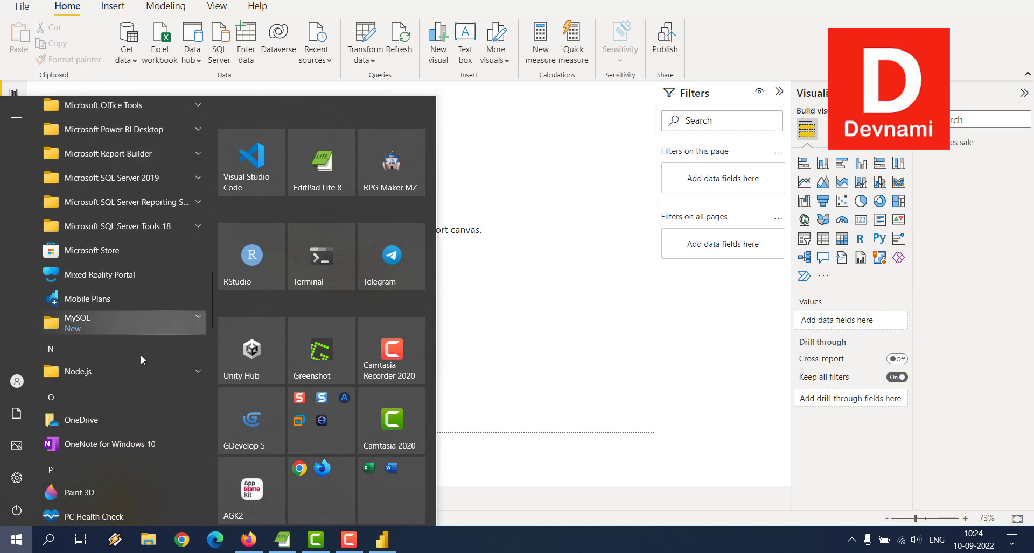
click(98, 324)
scroll(98, 324, down, 5)
scroll(100, 309, up, 2)
click(125, 238)
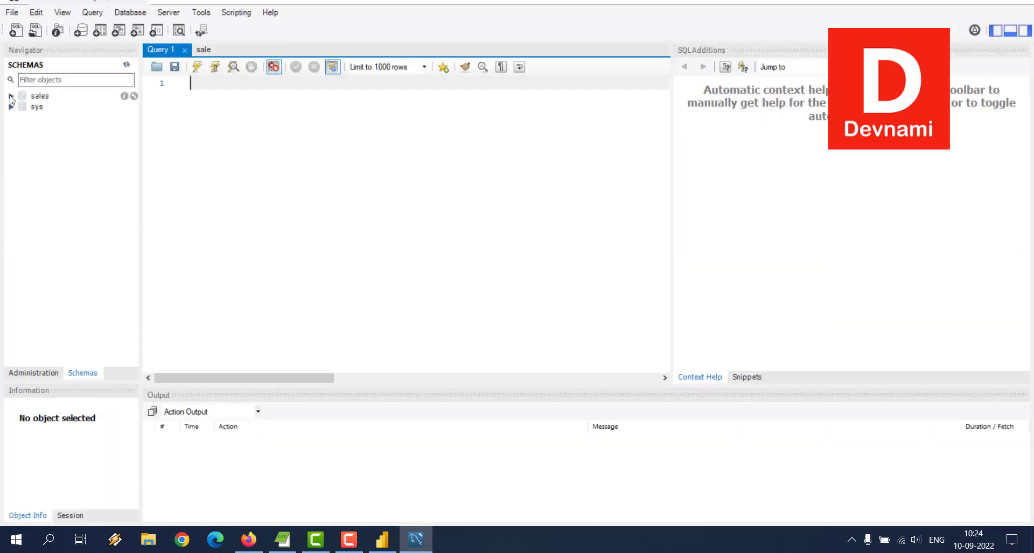
Expand sales > Tables > sale and start the Table Data Export Wizard for the sale table.
click(11, 95)
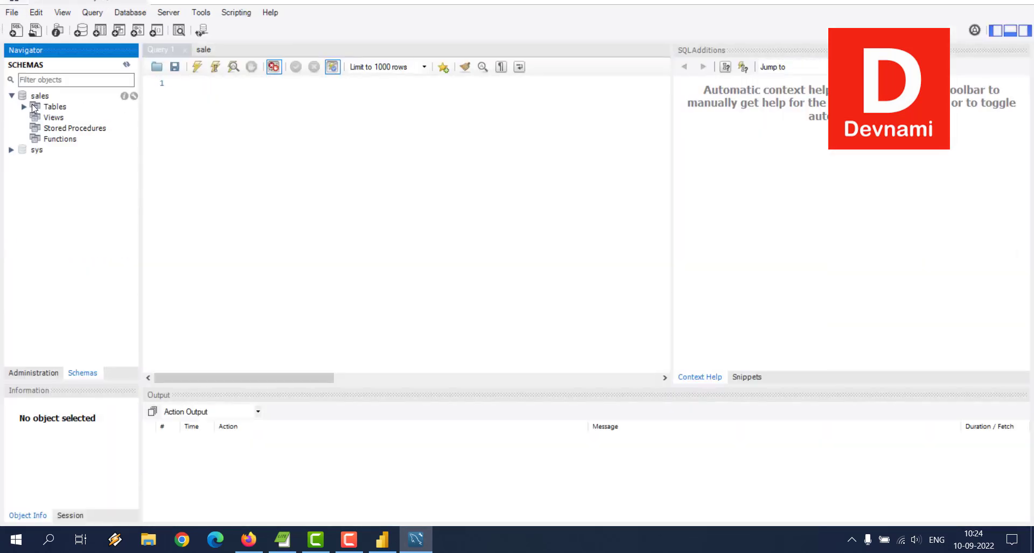
click(30, 109)
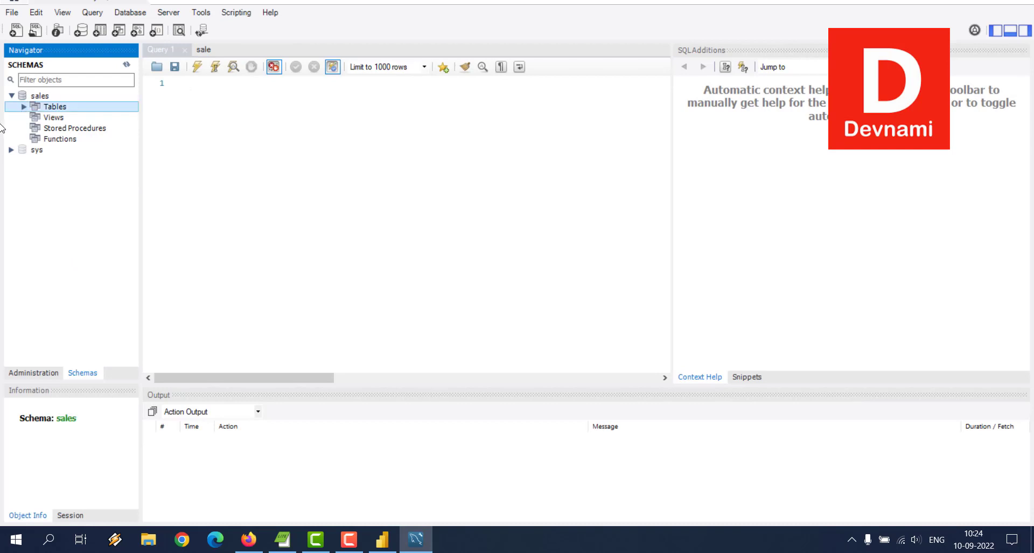
click(24, 106)
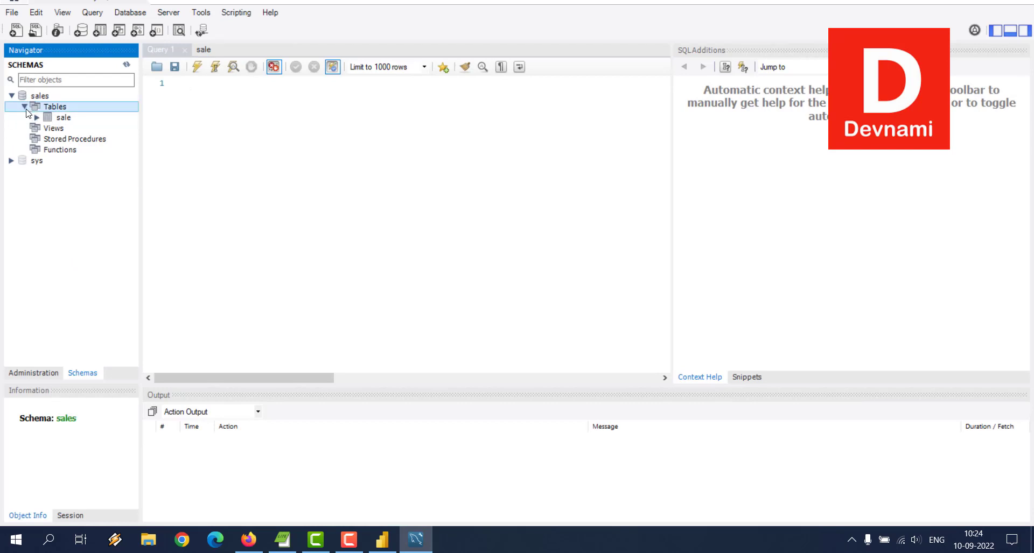
right_click(63, 119)
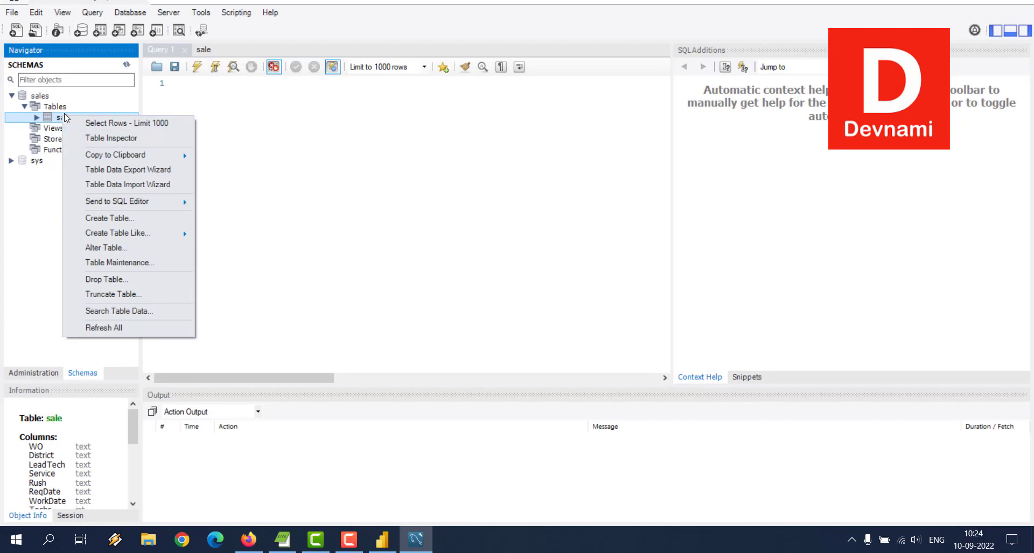
click(39, 122)
click(37, 119)
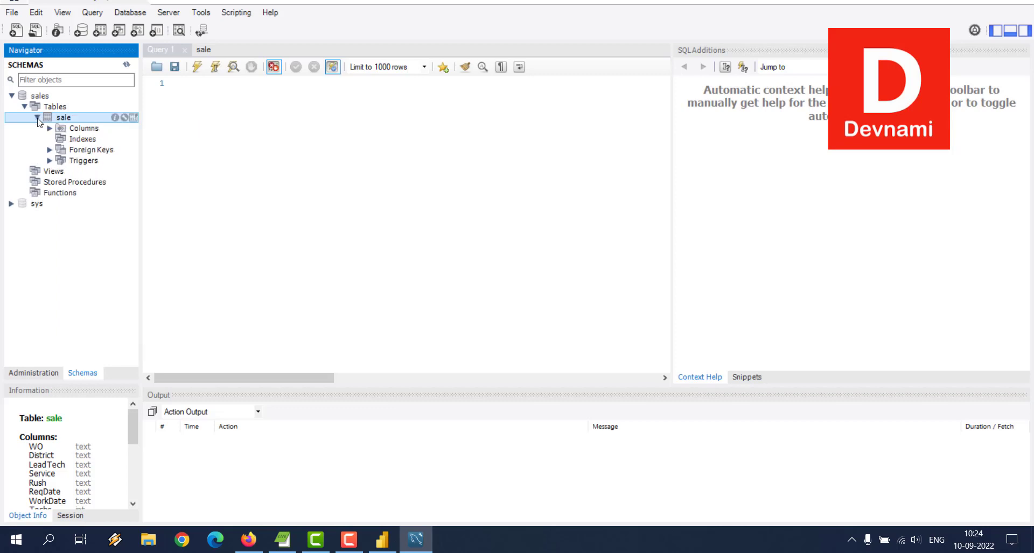
right_click(54, 117)
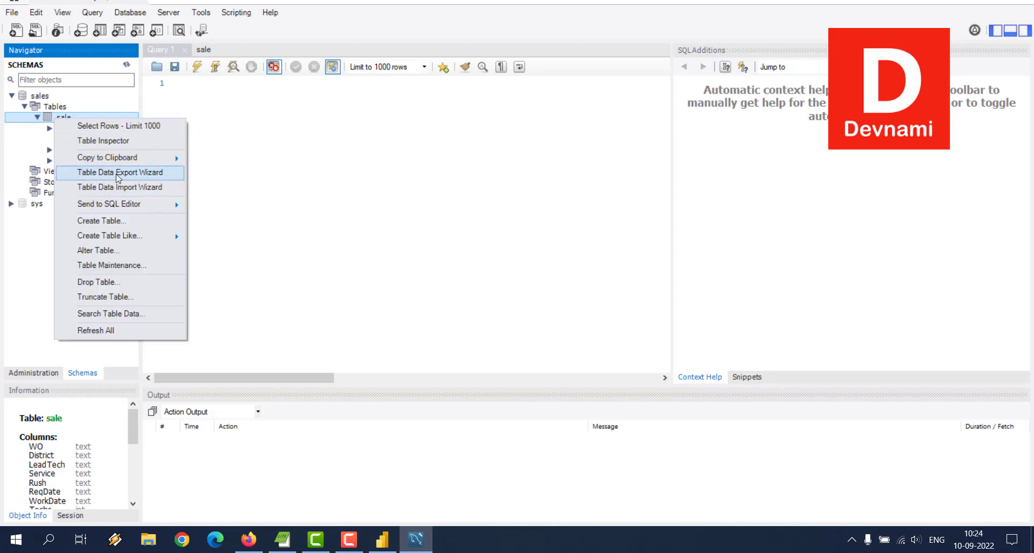
click(149, 173)
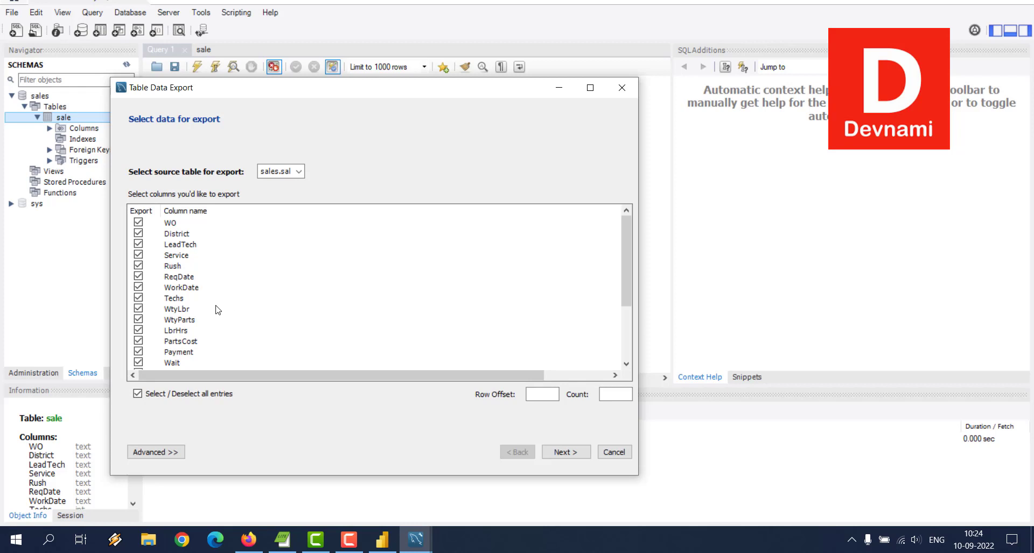
Exclude the WtyLbr and WtyParts columns from the export and move to the next page.
click(193, 308)
click(180, 321)
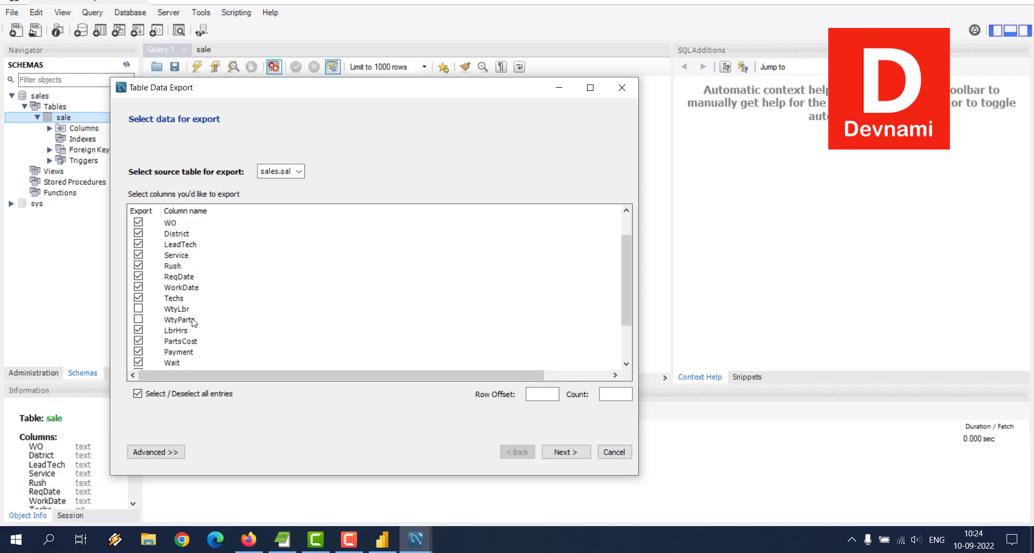
scroll(192, 322, down, 3)
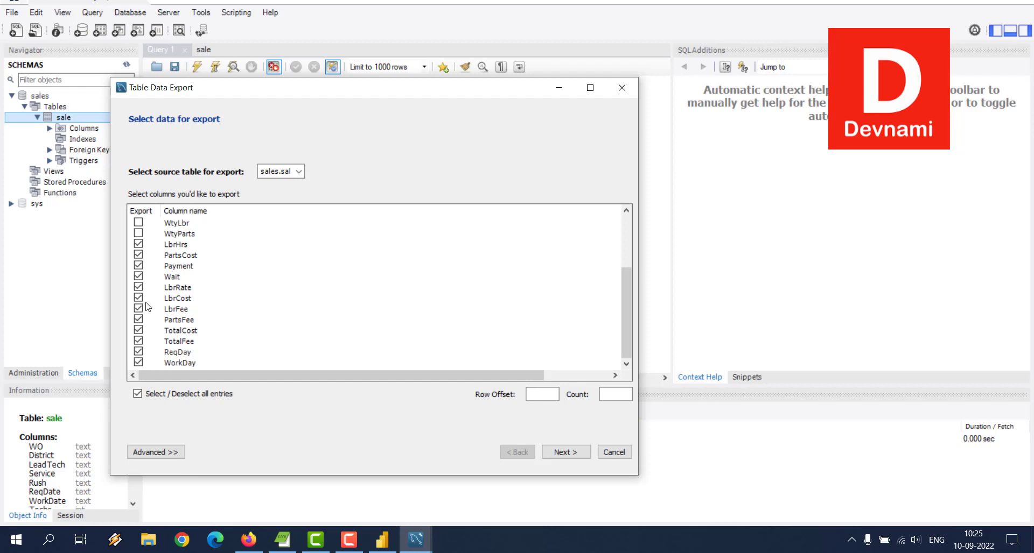
scroll(146, 304, up, 3)
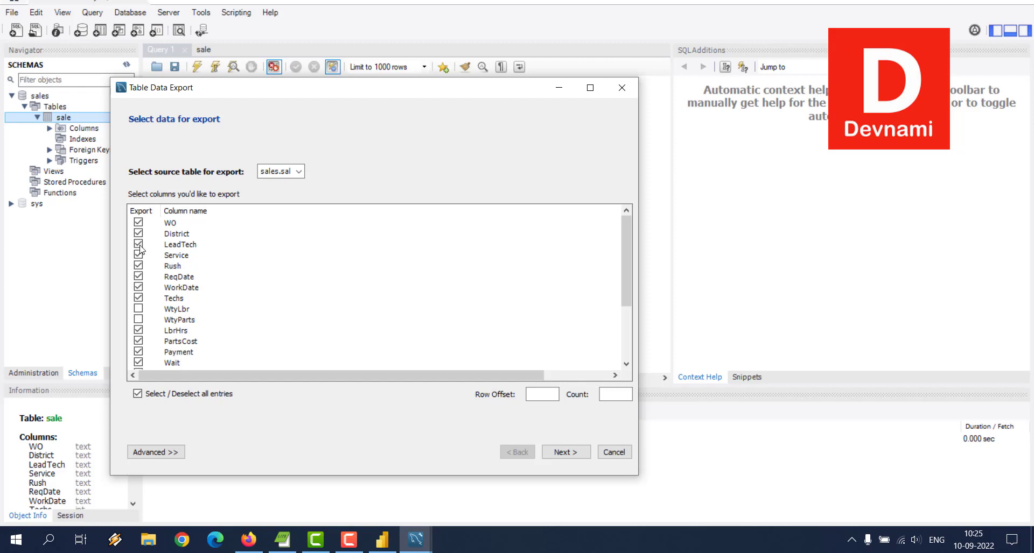
scroll(138, 274, down, 3)
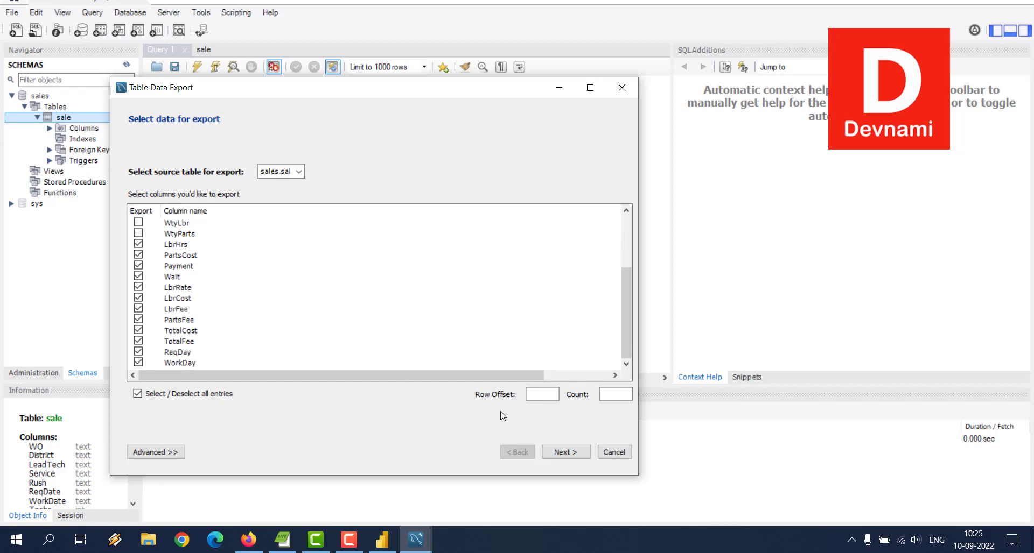
click(568, 452)
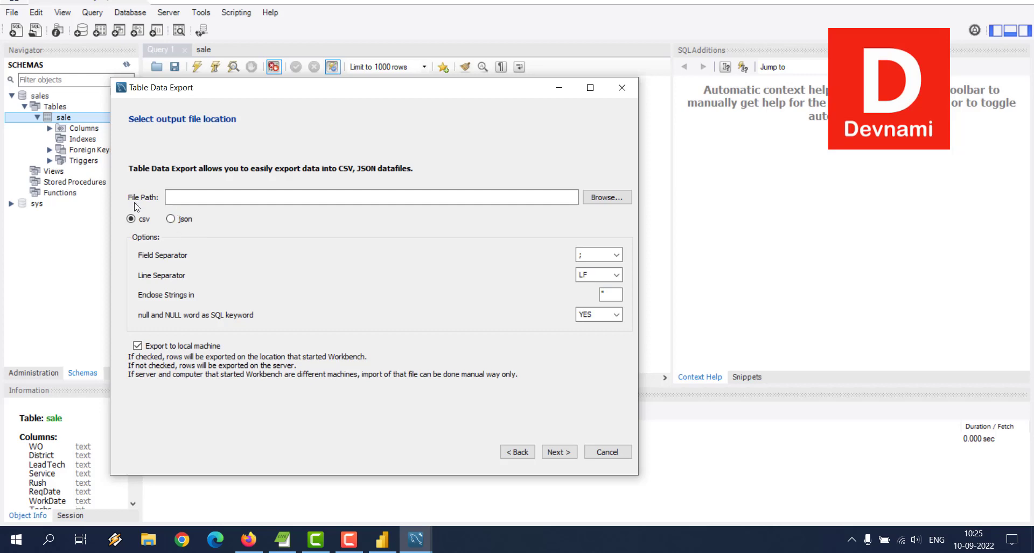
Set the output file to saledemo.csv on the Desktop, keep LF line separators, and continue.
click(600, 199)
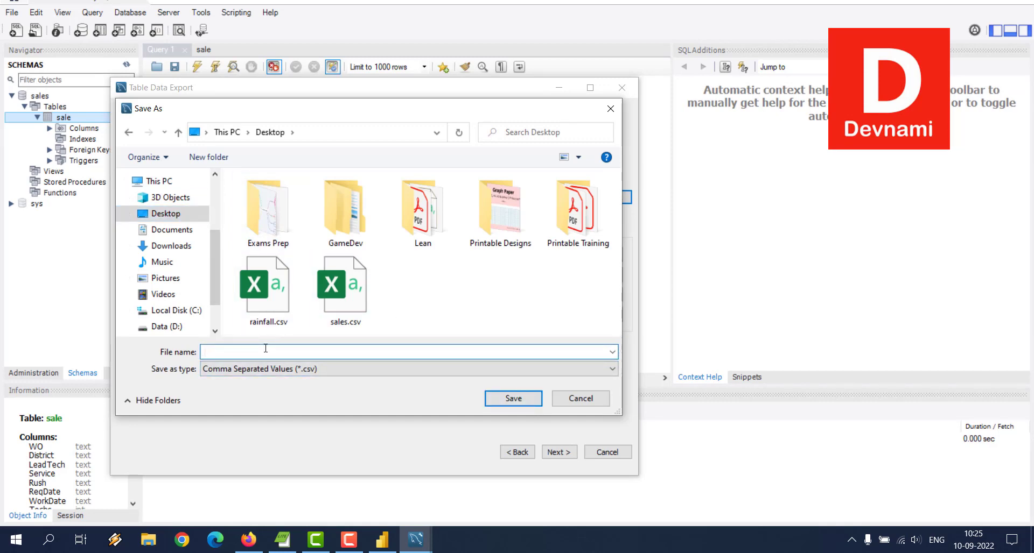
text(saledemo)
click(503, 397)
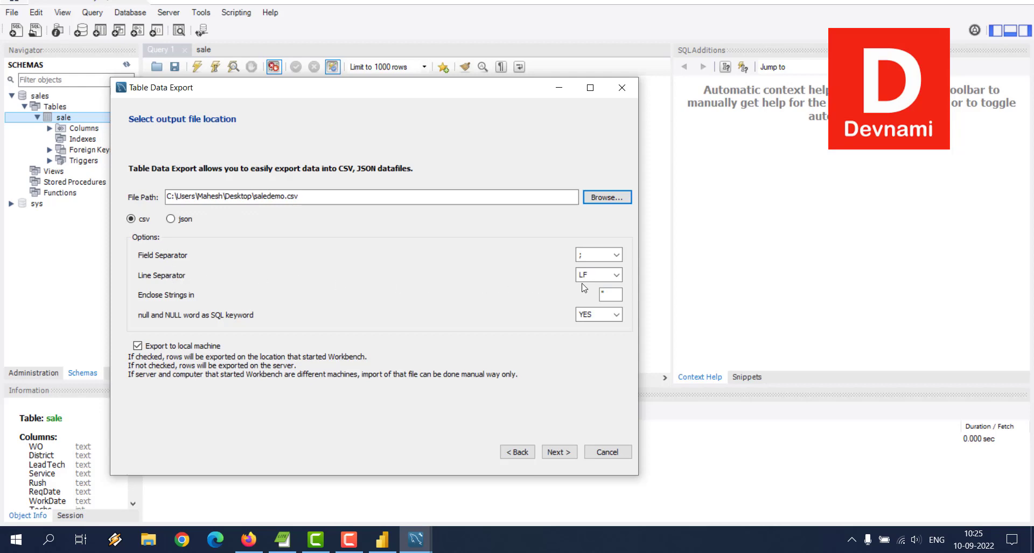
click(612, 282)
click(611, 282)
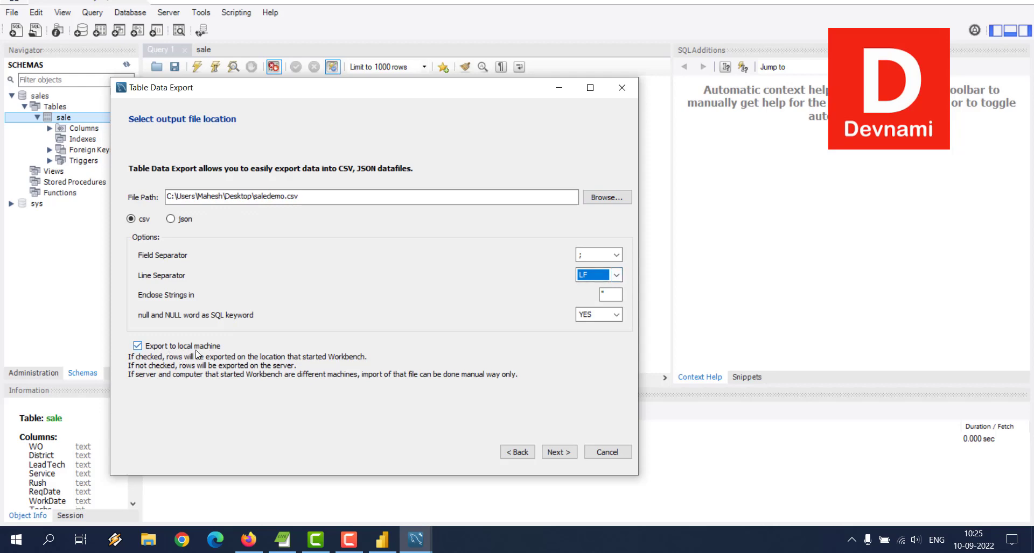
click(557, 452)
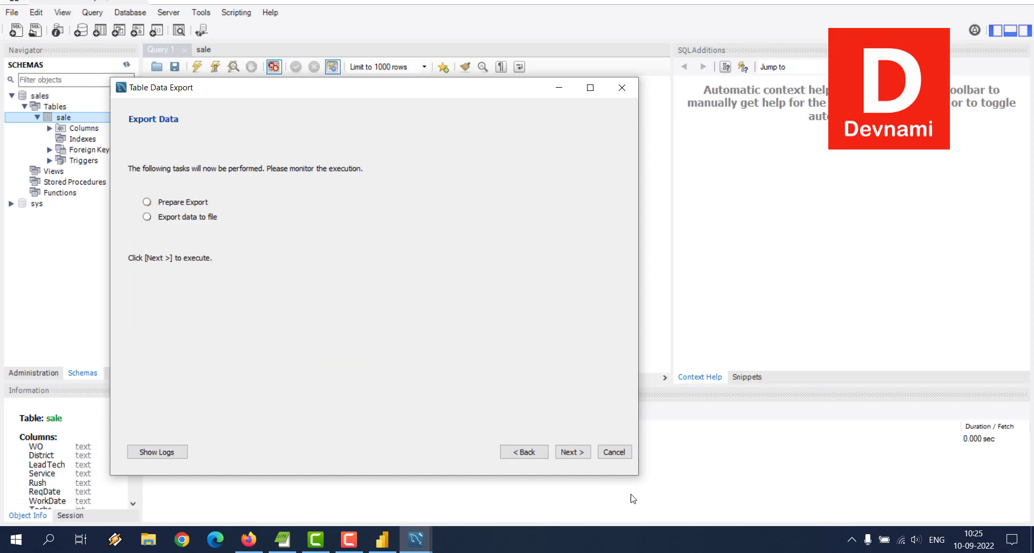
Run the export of the 749 sale records and finish the wizard.
click(569, 452)
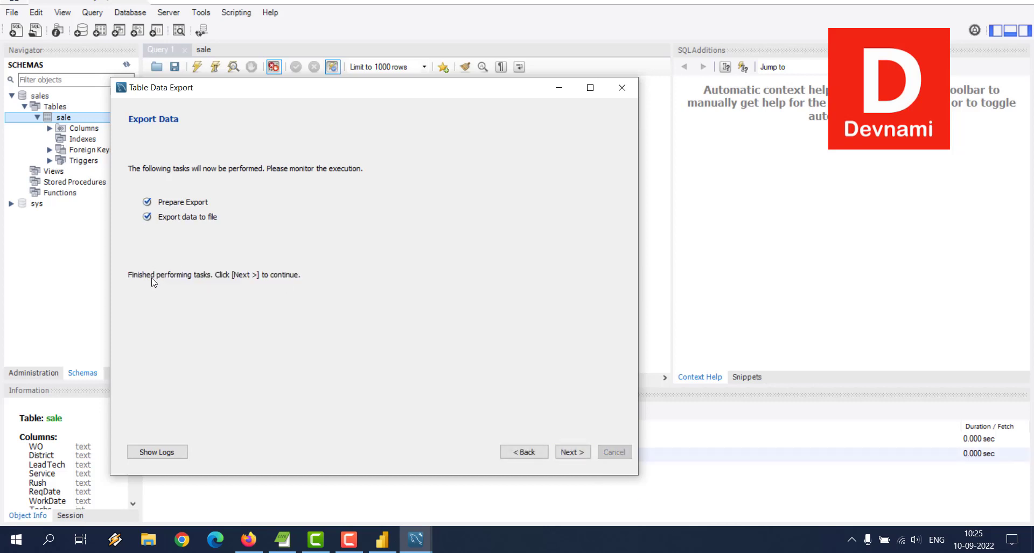
click(573, 453)
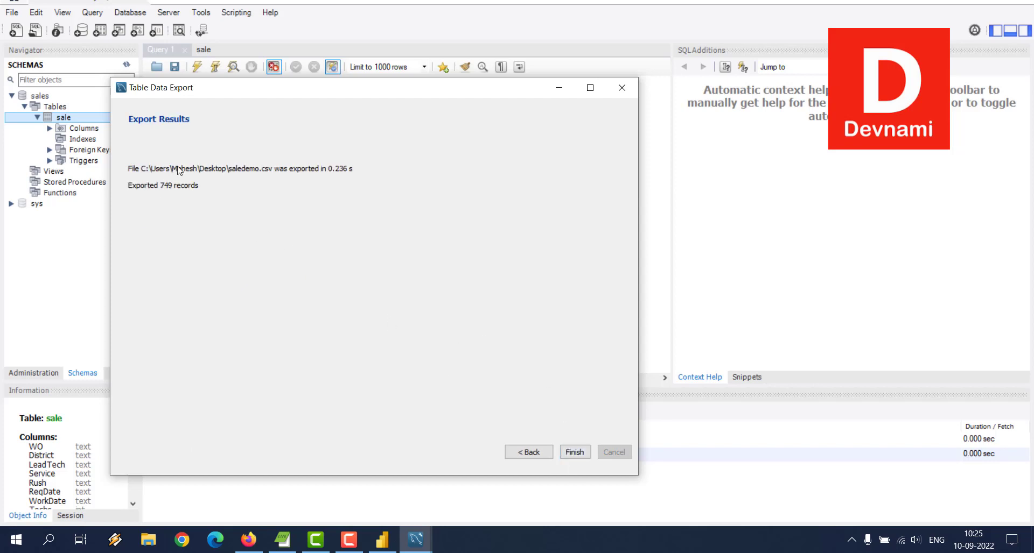
click(575, 452)
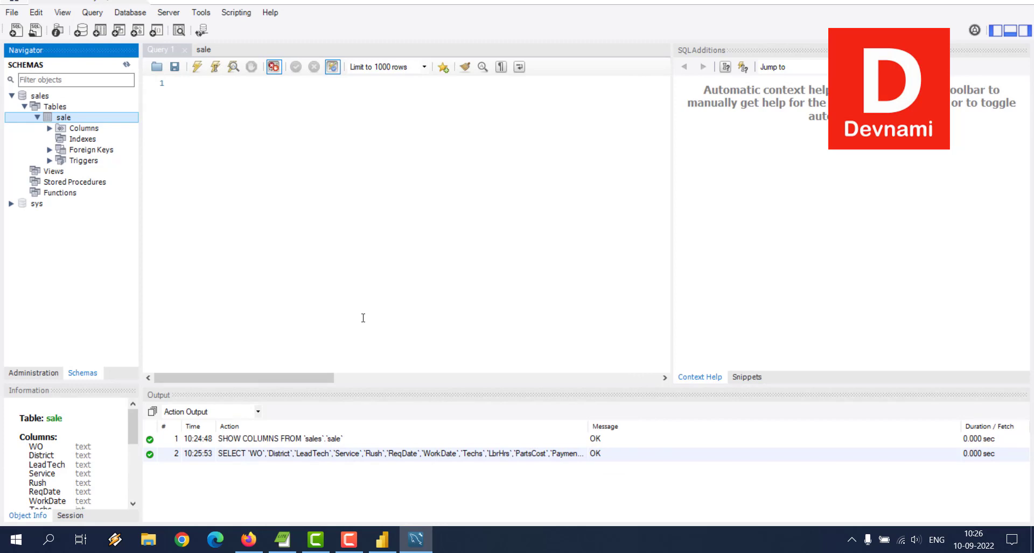
Minimize Workbench and Power BI, move saledemo.csv under mydemo.pbix, and inspect it in Excel before closing.
click(411, 537)
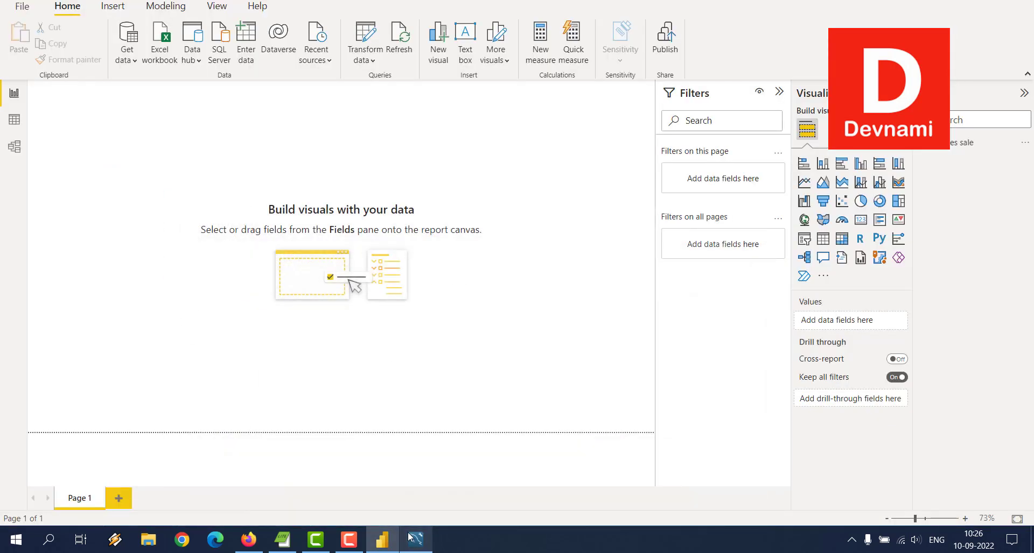
click(383, 538)
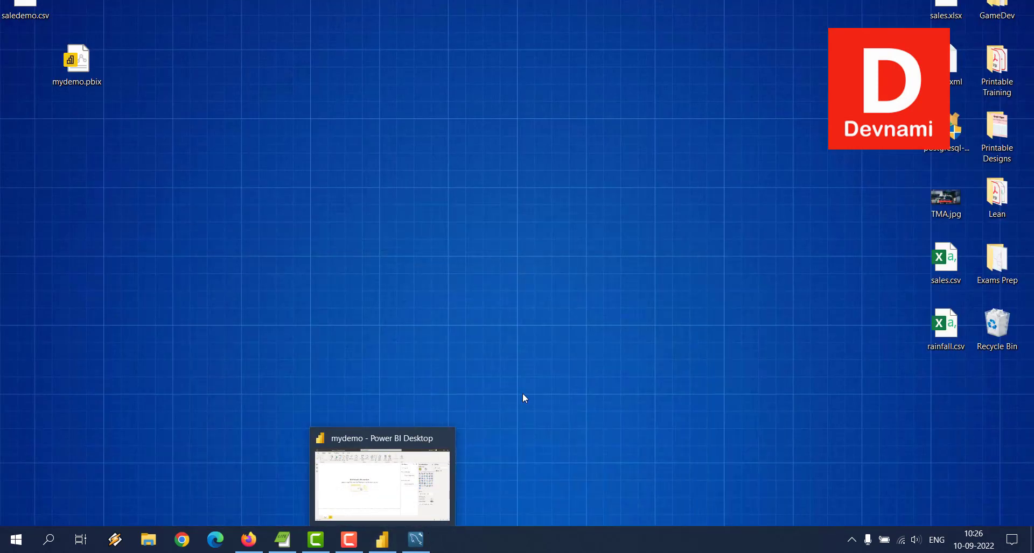
drag(25, 9, 78, 150)
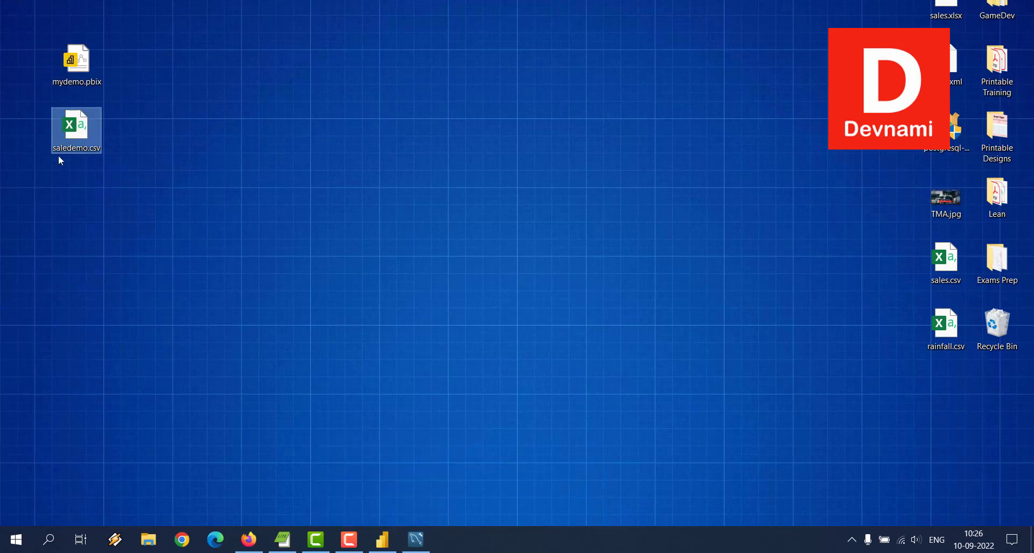
double_click(98, 135)
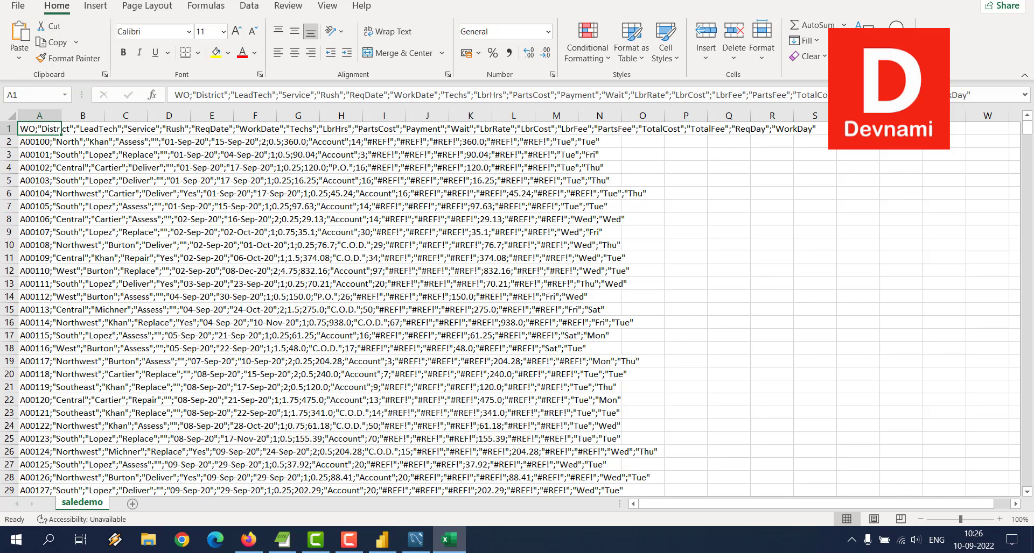
key(alt+F4)
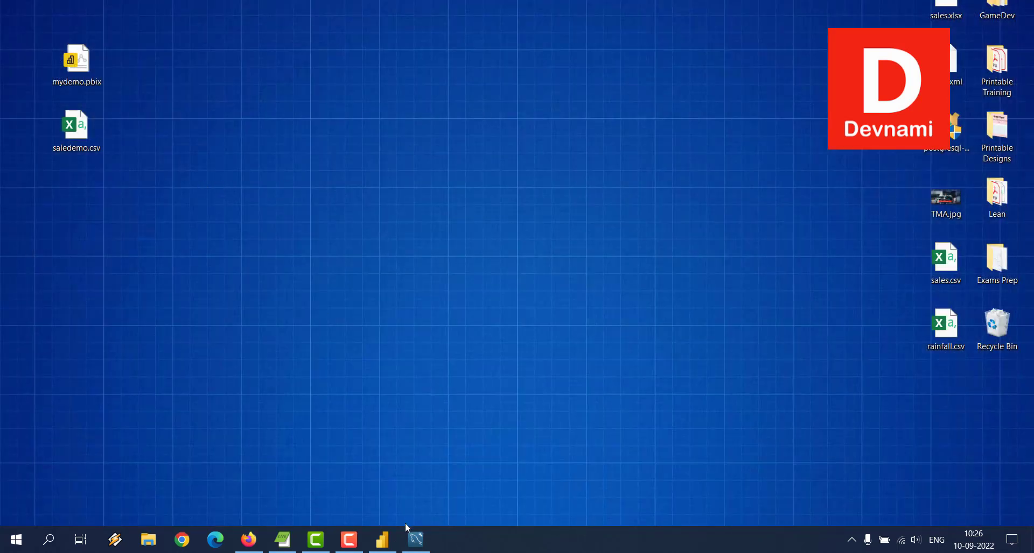
Close Power BI Desktop, relaunch it from Windows search, and dismiss the start screen.
click(382, 539)
key(alt+F4)
click(58, 542)
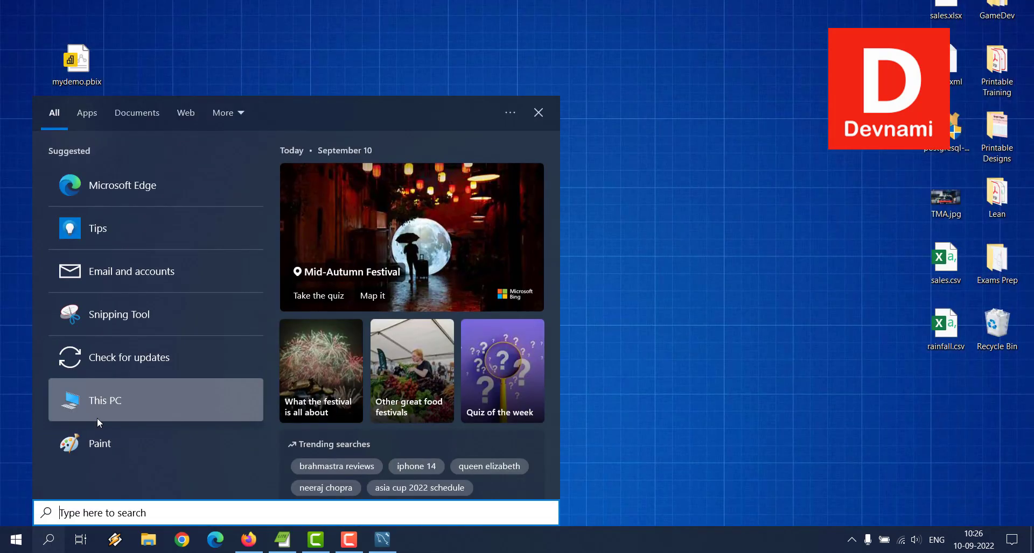
text(power bi)
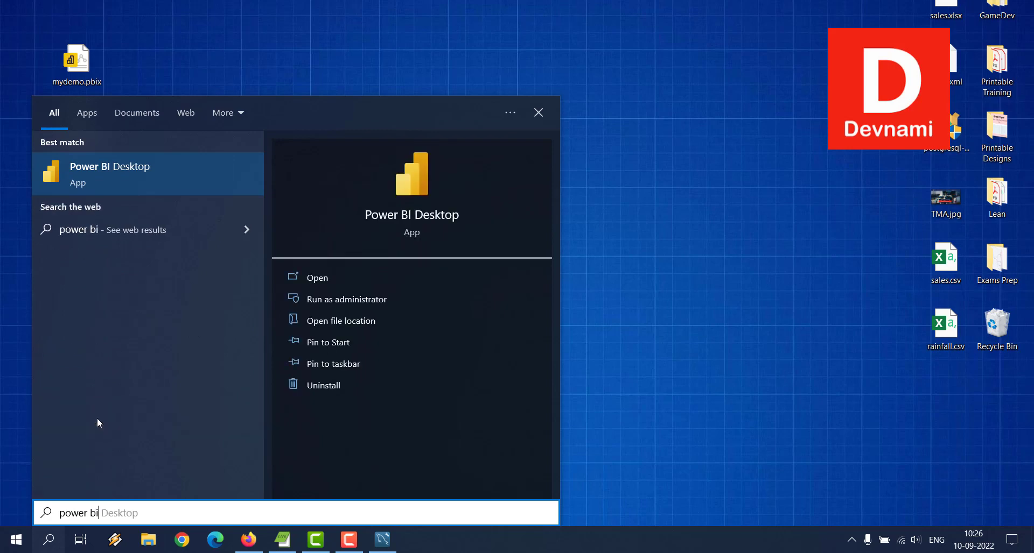
click(315, 278)
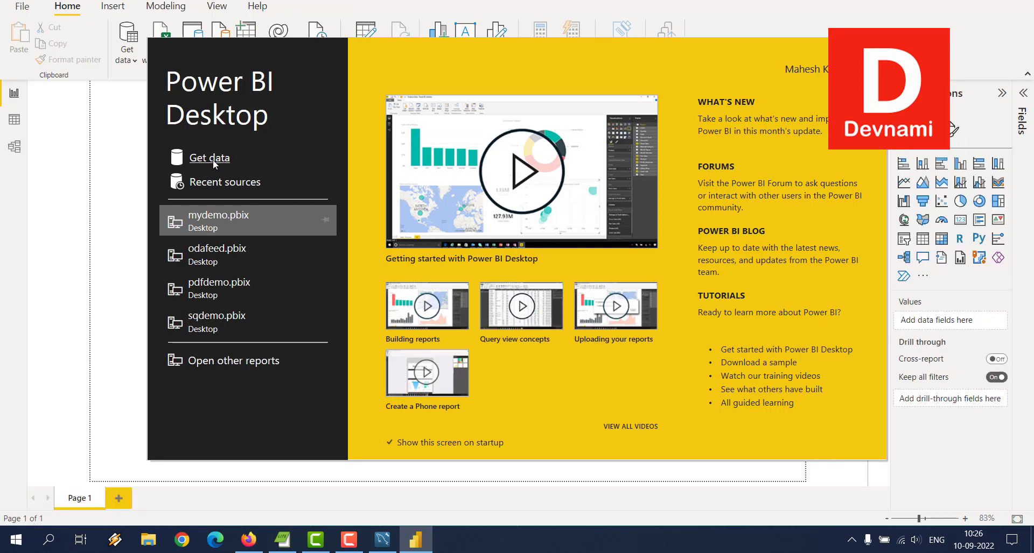
key(Escape)
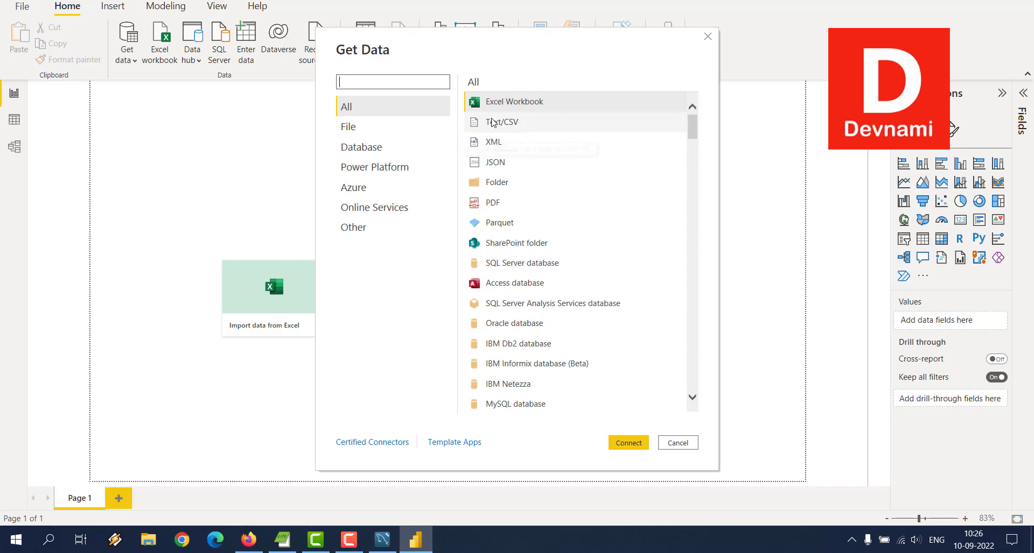
Choose Text/CSV as the data source and open saledemo.csv from the Desktop.
click(503, 124)
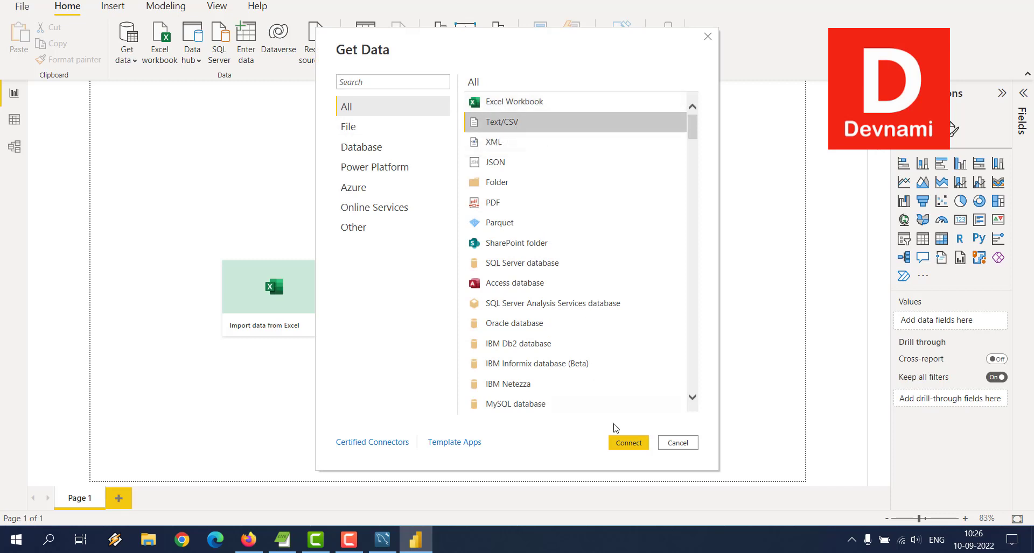
click(623, 442)
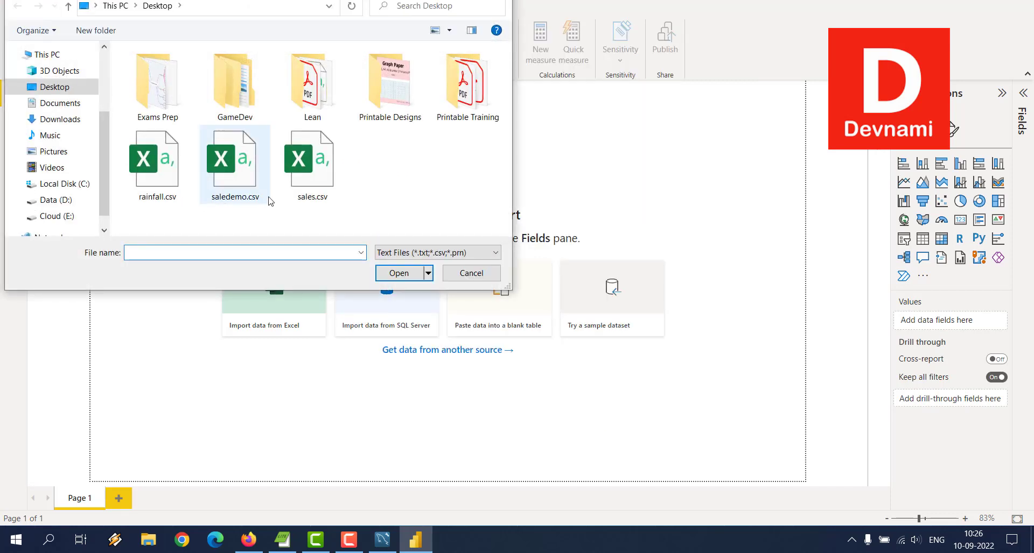
click(235, 161)
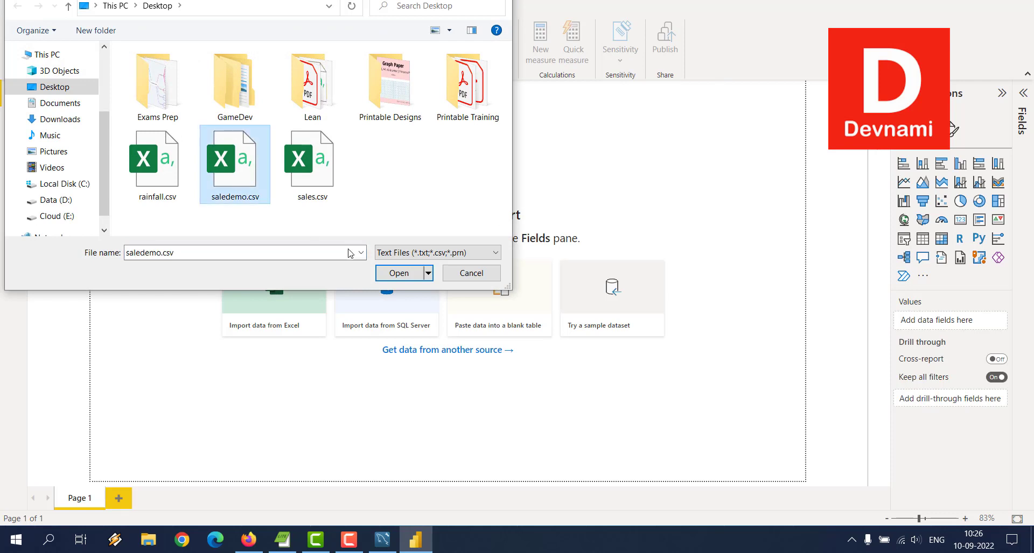
click(387, 275)
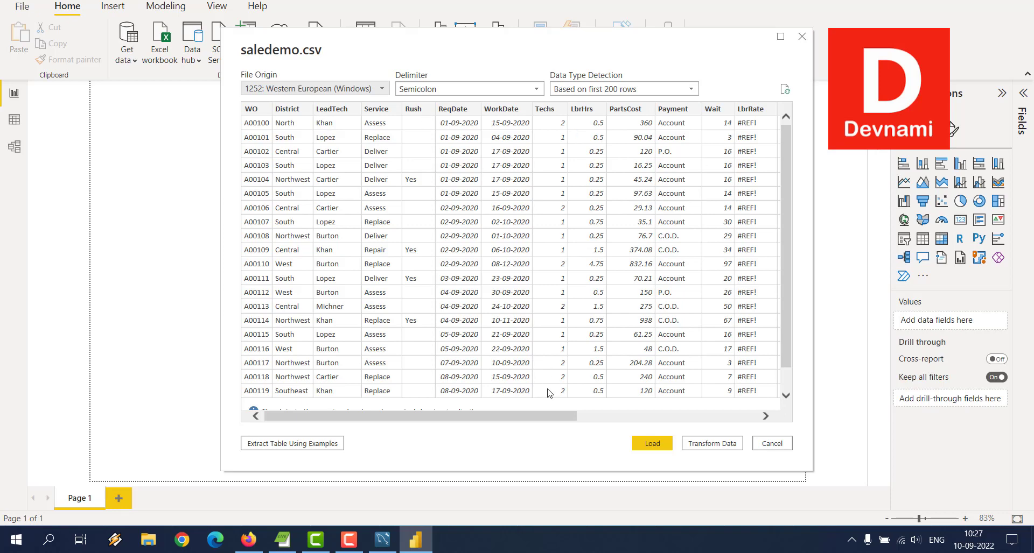
Review the saledemo.csv preview and send it to Power Query with Transform Data.
drag(555, 419, 512, 425)
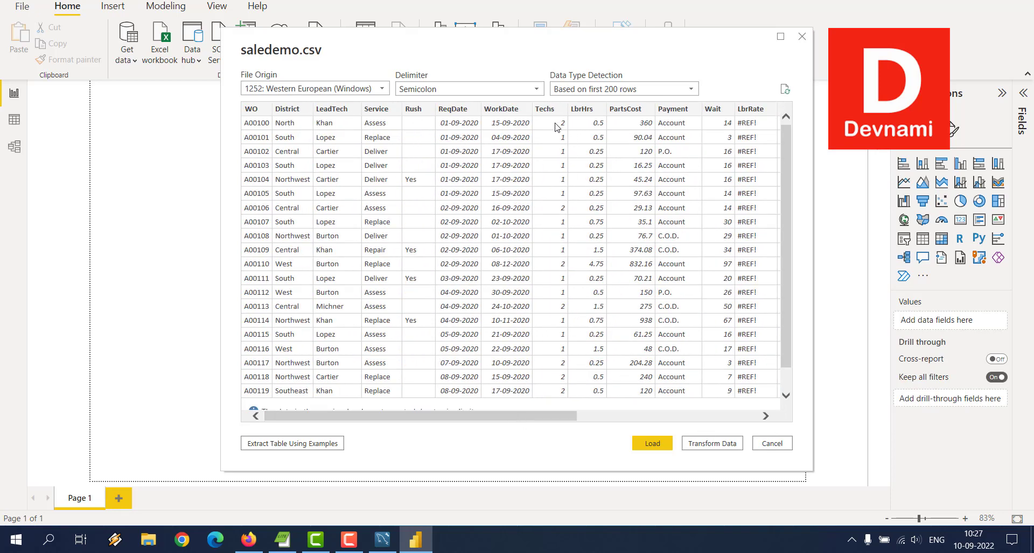
scroll(558, 281, down, 2)
scroll(558, 281, up, 2)
click(718, 444)
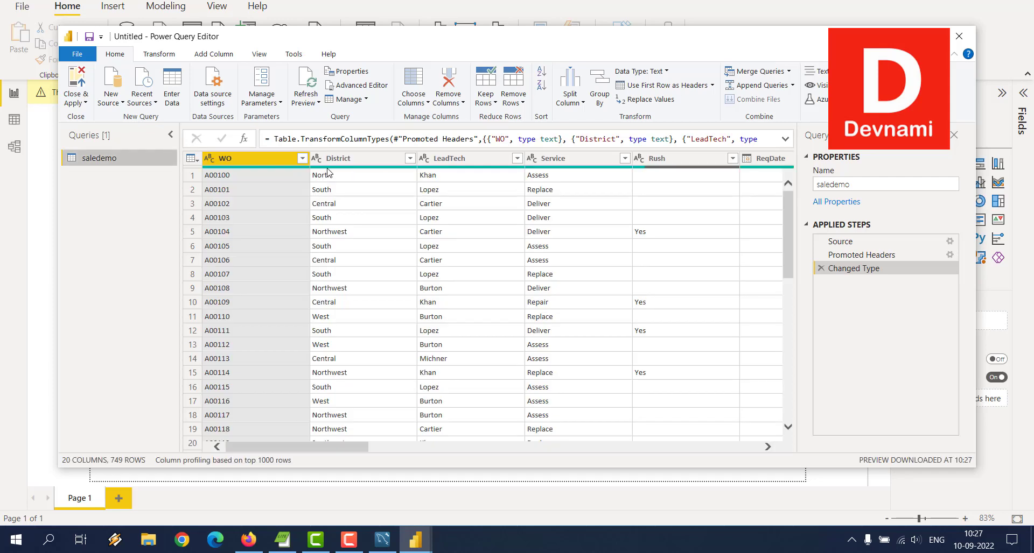
Check the Rush column's filter options, then Close & Apply the saledemo query.
click(733, 158)
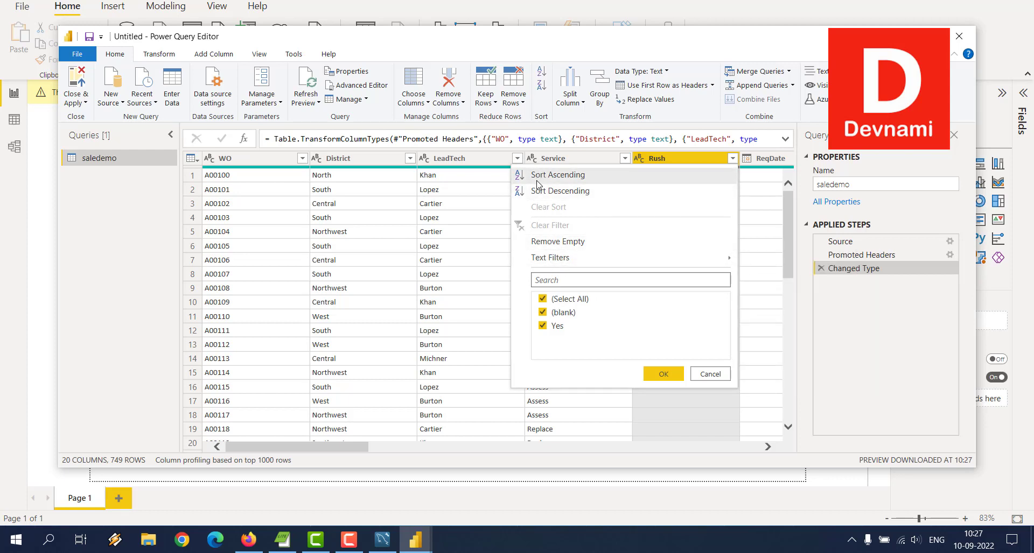
click(735, 161)
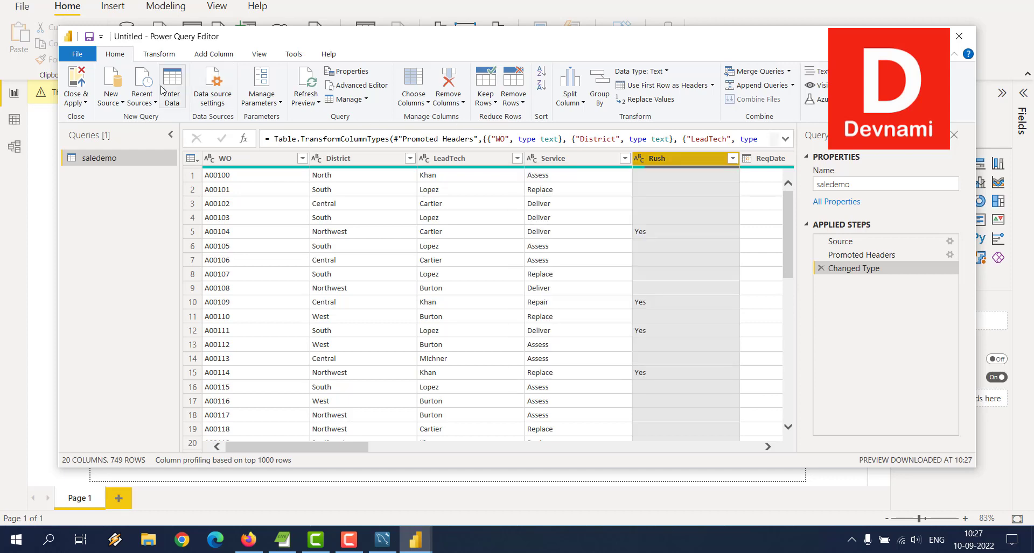
click(84, 103)
click(81, 117)
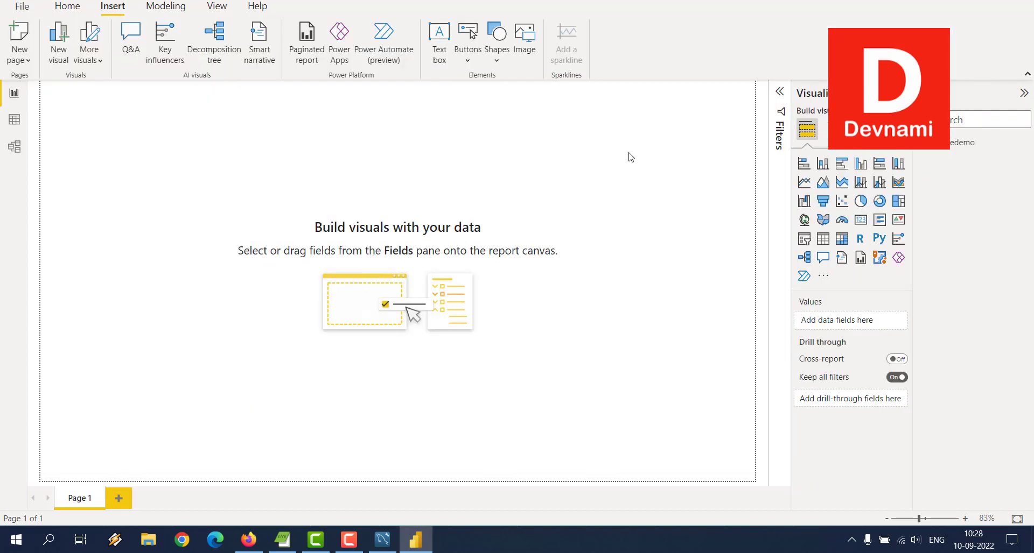
Expand saledemo in the Fields pane, start Publish from Home, and dismiss the save prompt.
click(922, 145)
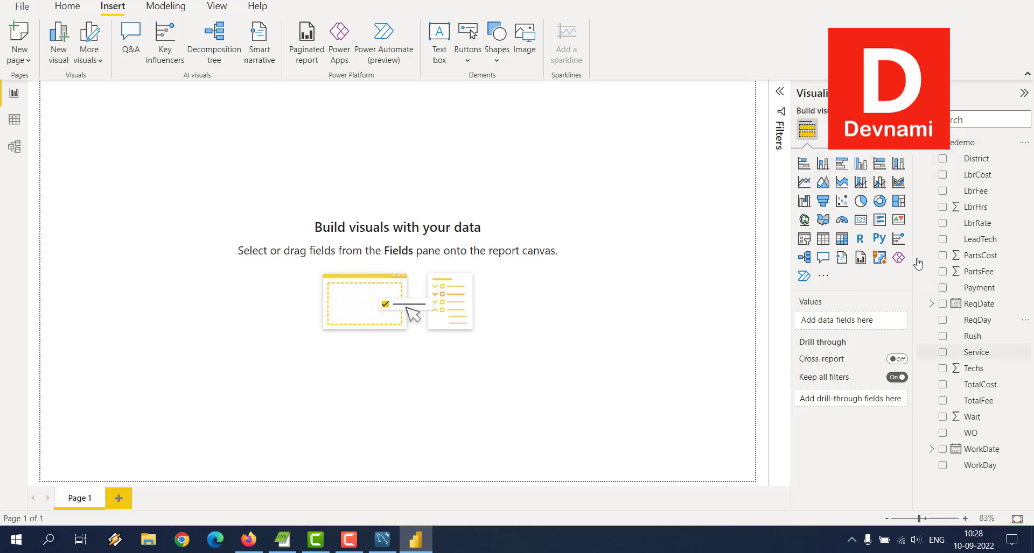
click(67, 6)
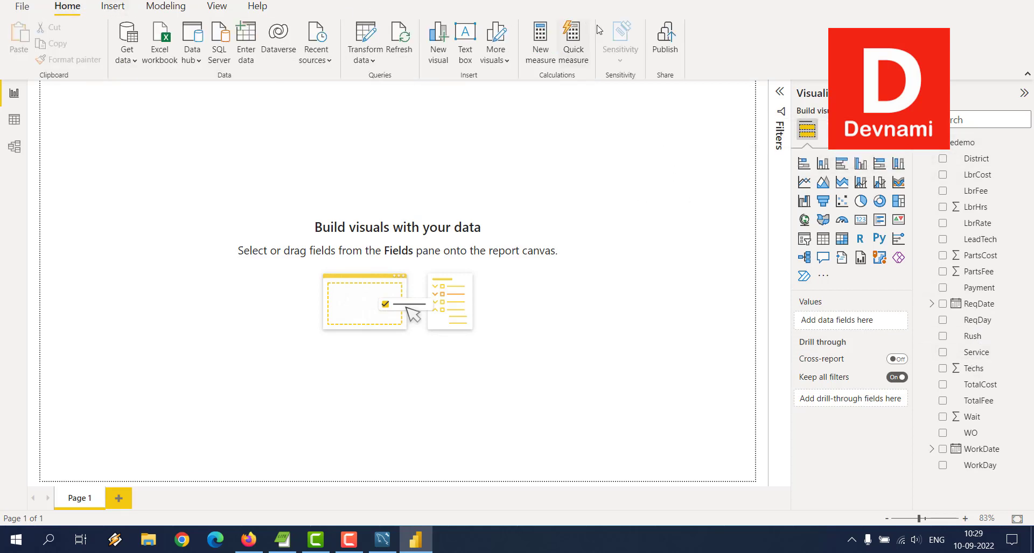
click(666, 41)
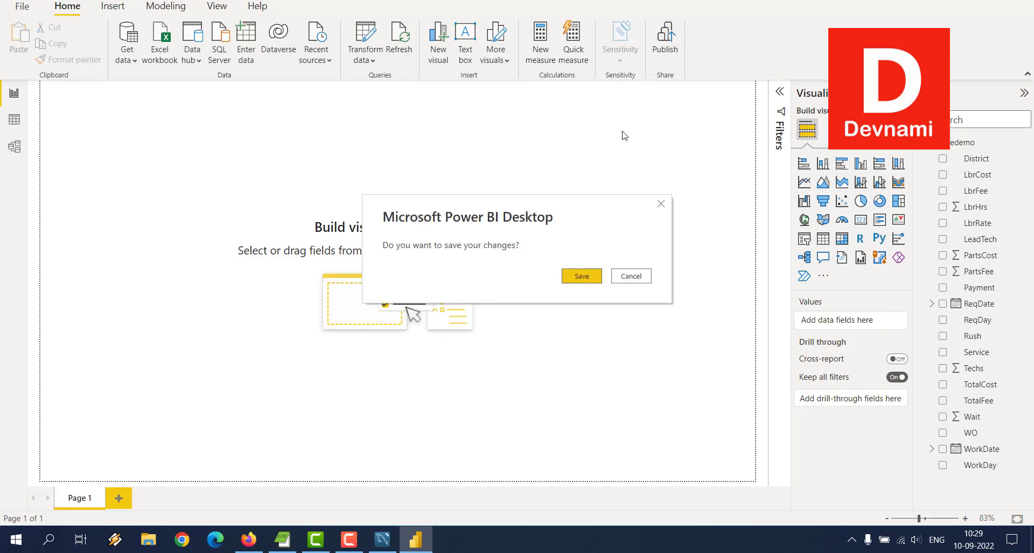
click(660, 205)
In Firefox, navigate the Power BI service to My workspace.
click(249, 539)
scroll(221, 325, down, 3)
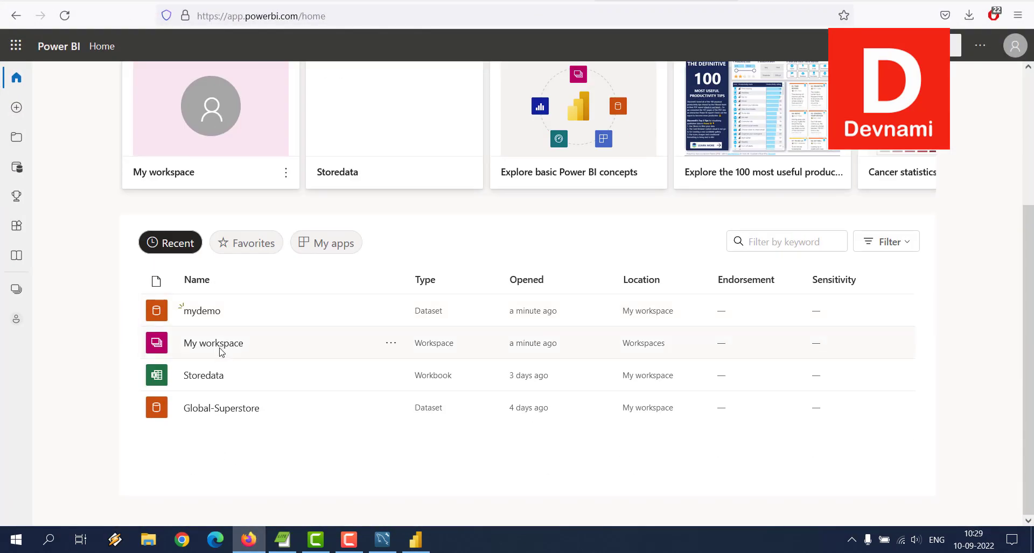
click(221, 344)
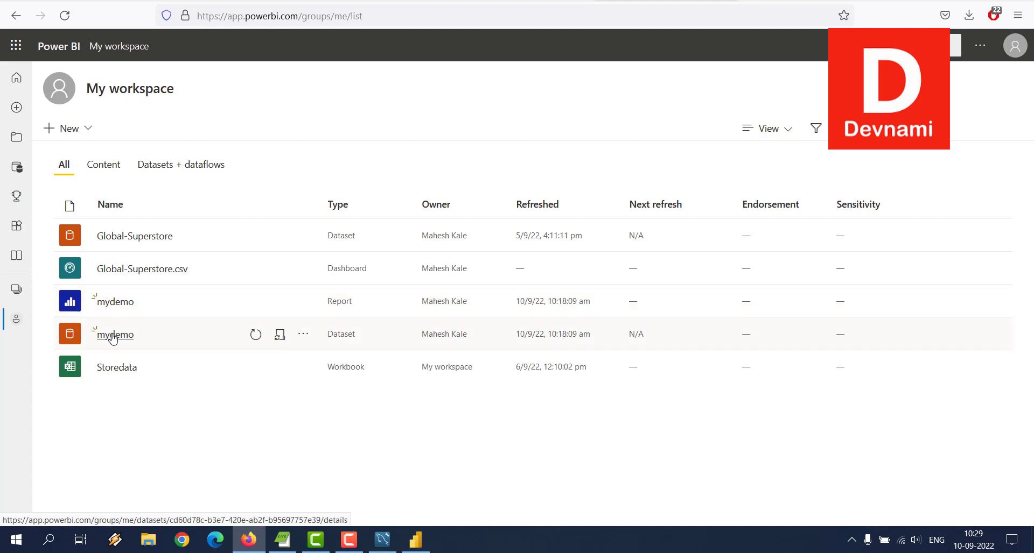
click(114, 301)
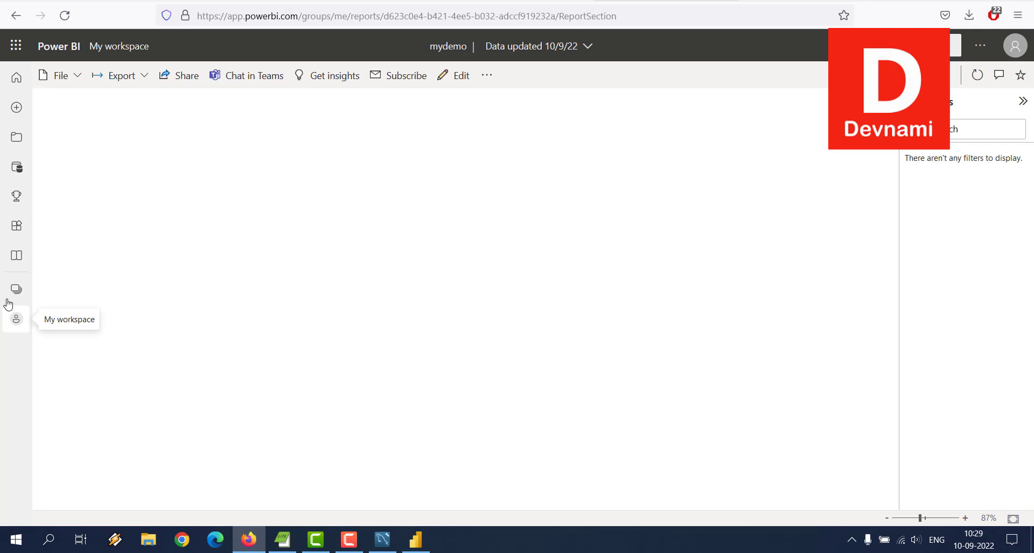
click(18, 138)
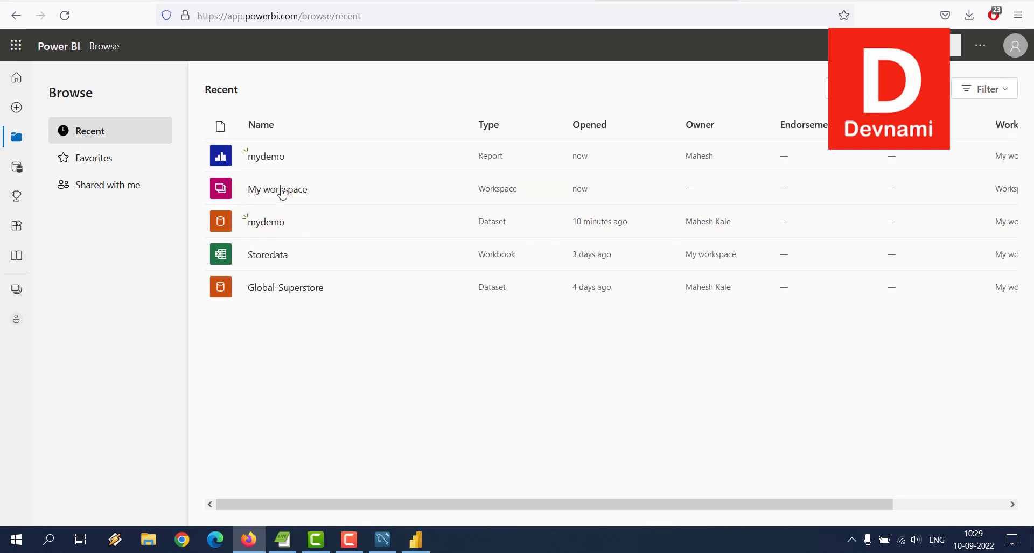
click(280, 190)
Auto-create a report from the mydemo dataset.
click(113, 338)
click(658, 223)
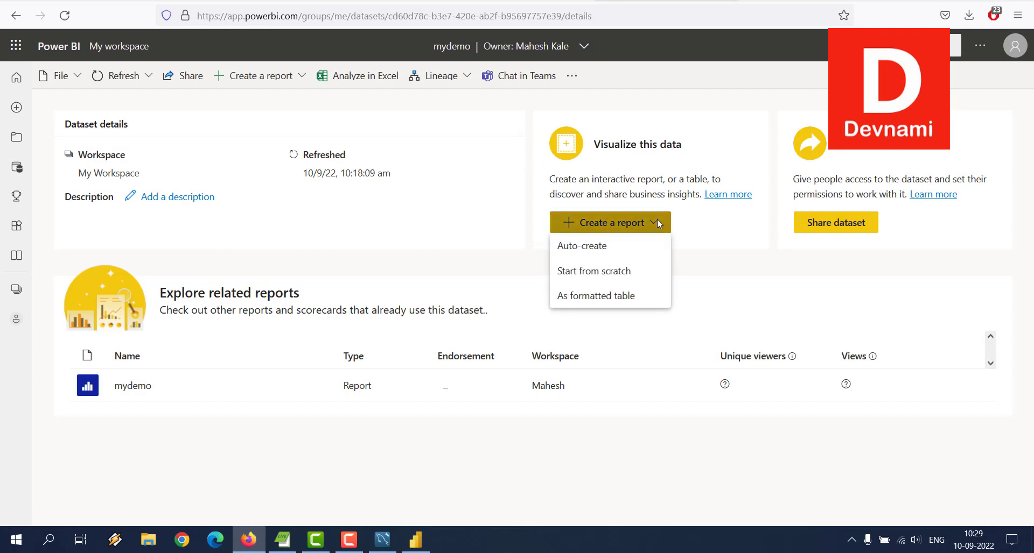
click(576, 244)
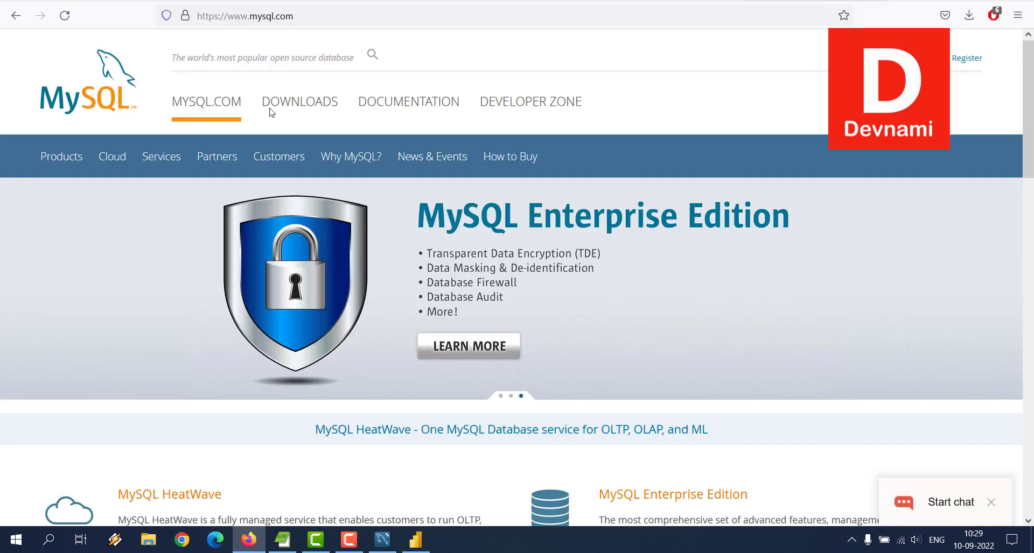
Open MySQL Community (GPL) Downloads from mysql.com's DOWNLOADS page, then return to Firefox.
click(277, 111)
scroll(330, 179, down, 5)
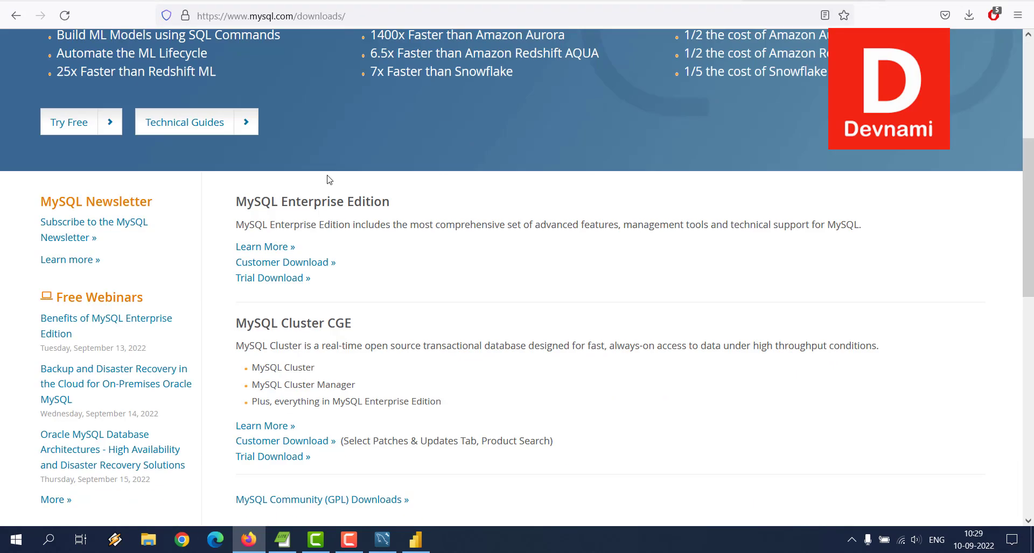
scroll(330, 180, down, 4)
click(329, 288)
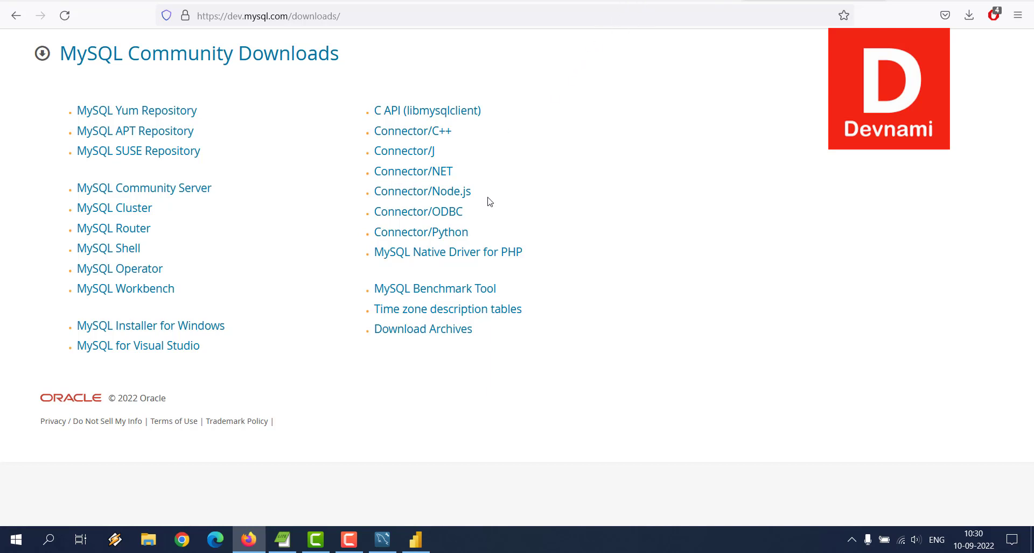
click(413, 539)
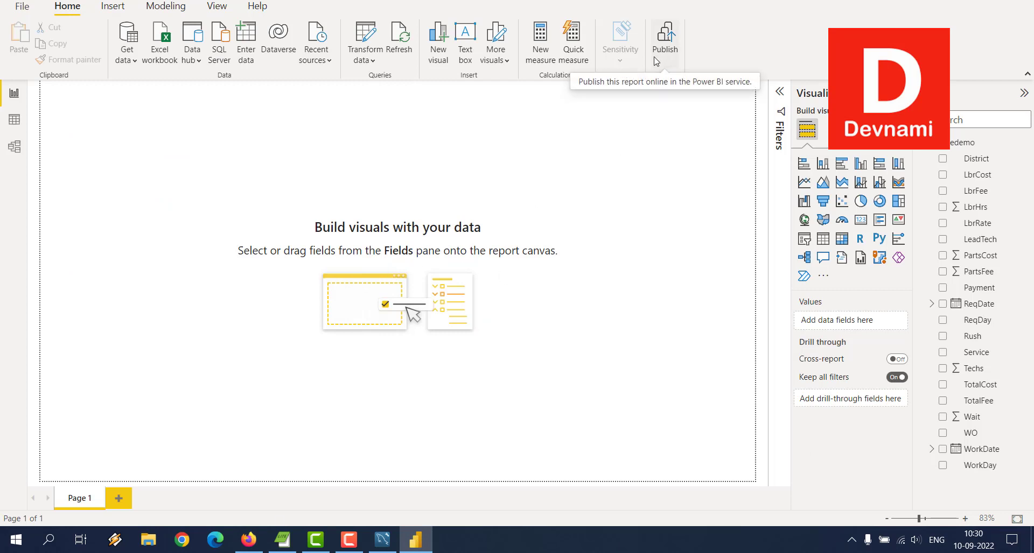
click(249, 538)
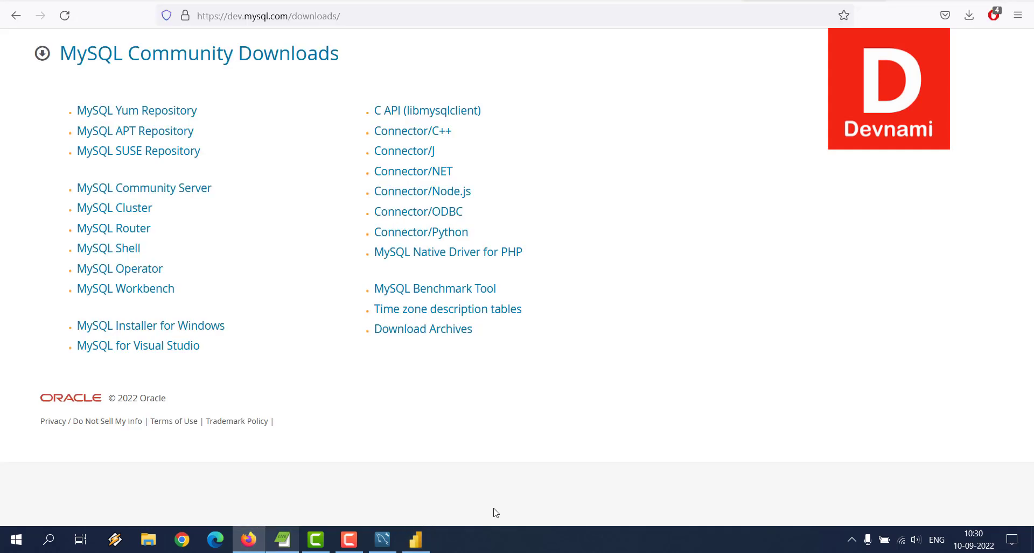
Switch to the Power BI Quick summary tab, glance at Power BI Desktop, and return.
click(658, 7)
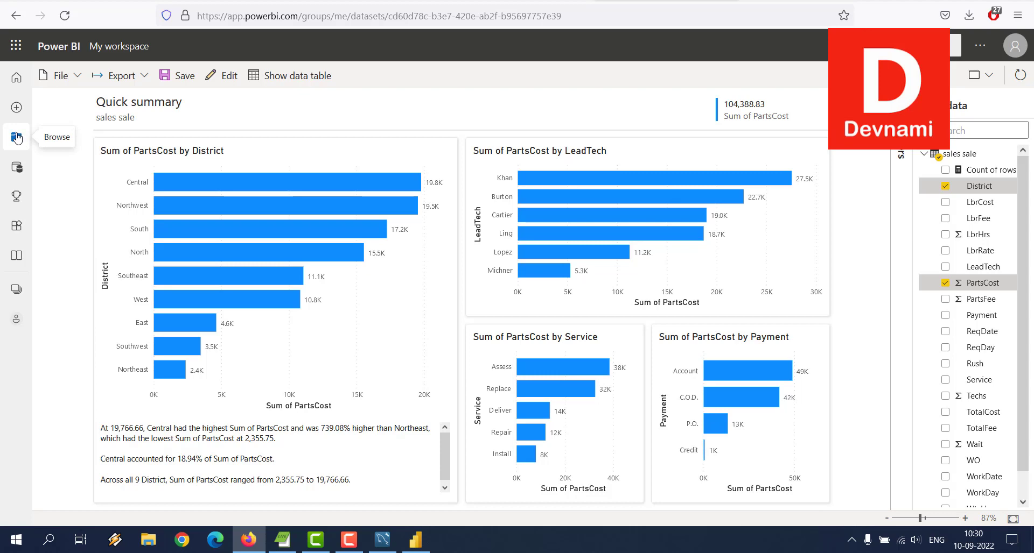
click(419, 544)
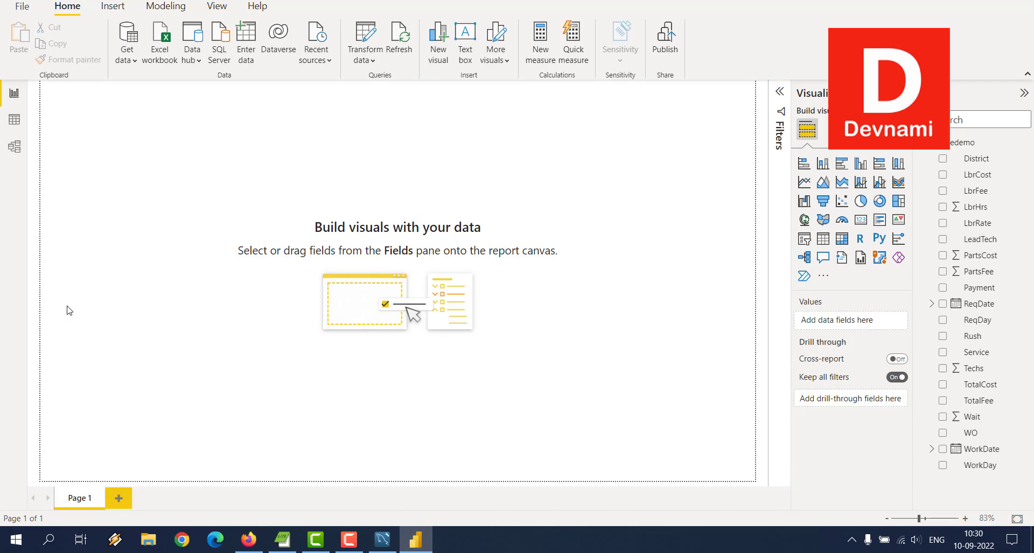
click(248, 539)
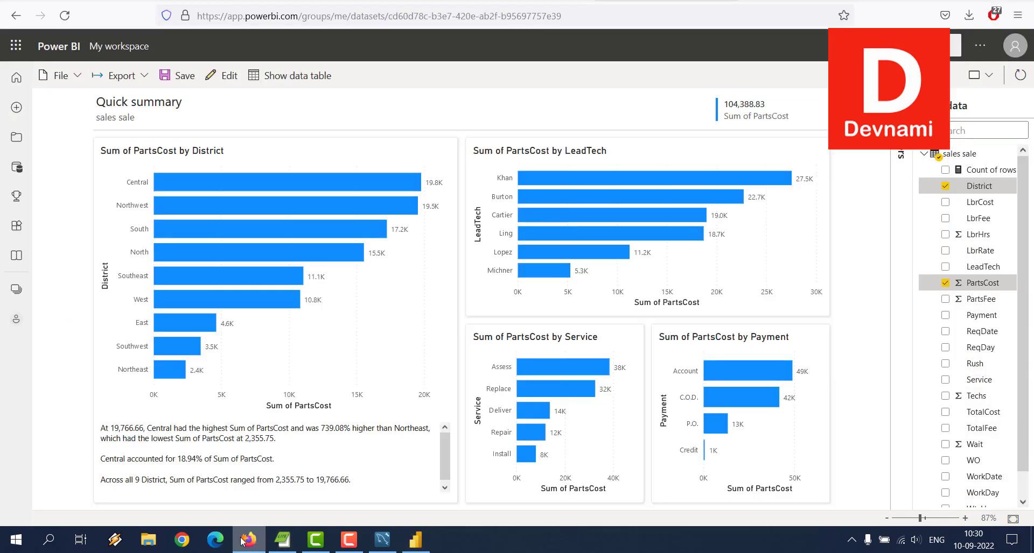